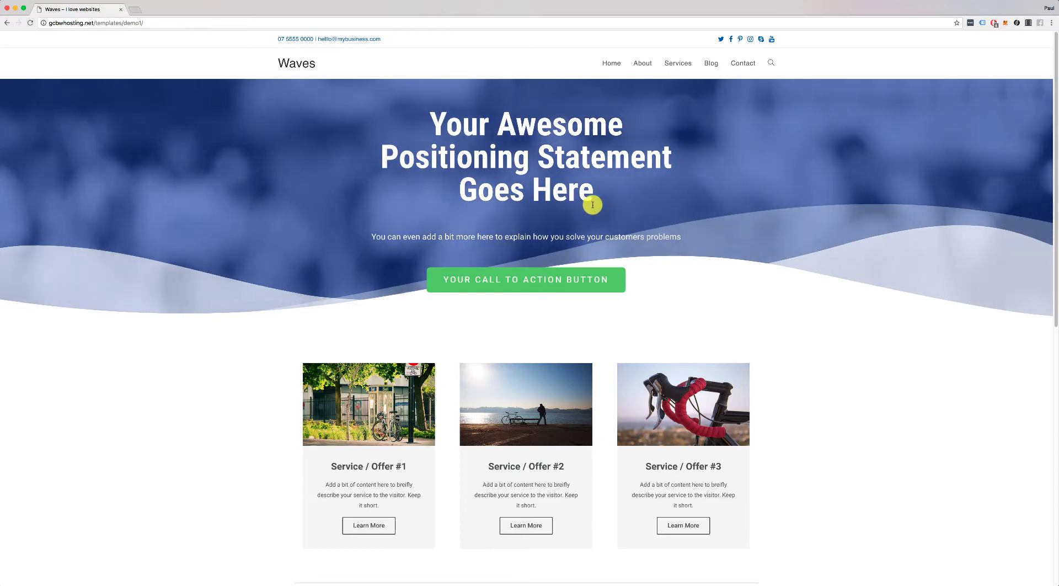
Go to the site's wp-admin address and log in to the WordPress dashboard with the pre-filled credentials.
{"action": "left_click", "coordinate": [214, 22]}
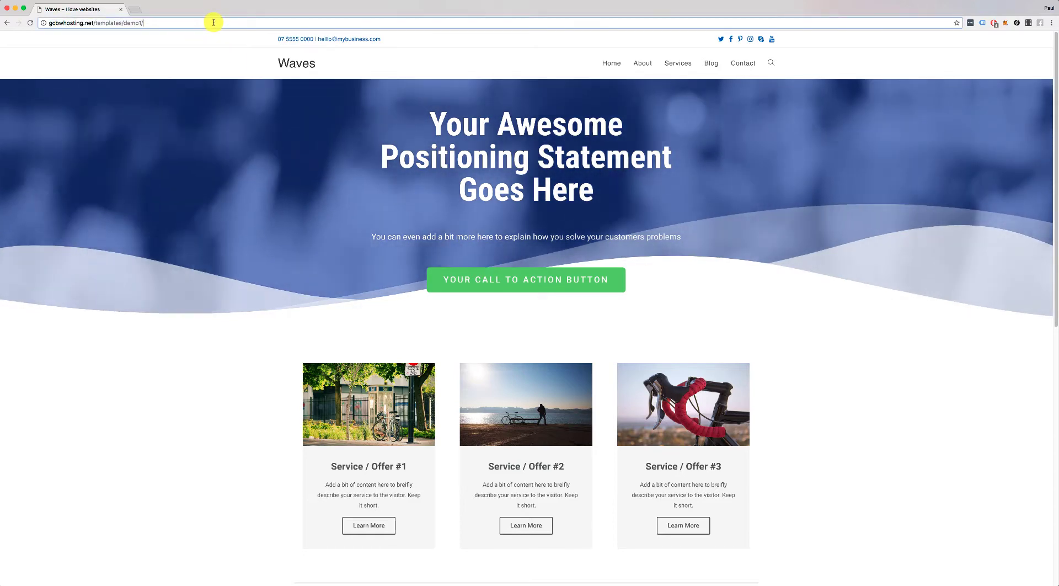
{"action": "type", "text": "wp-admin"}
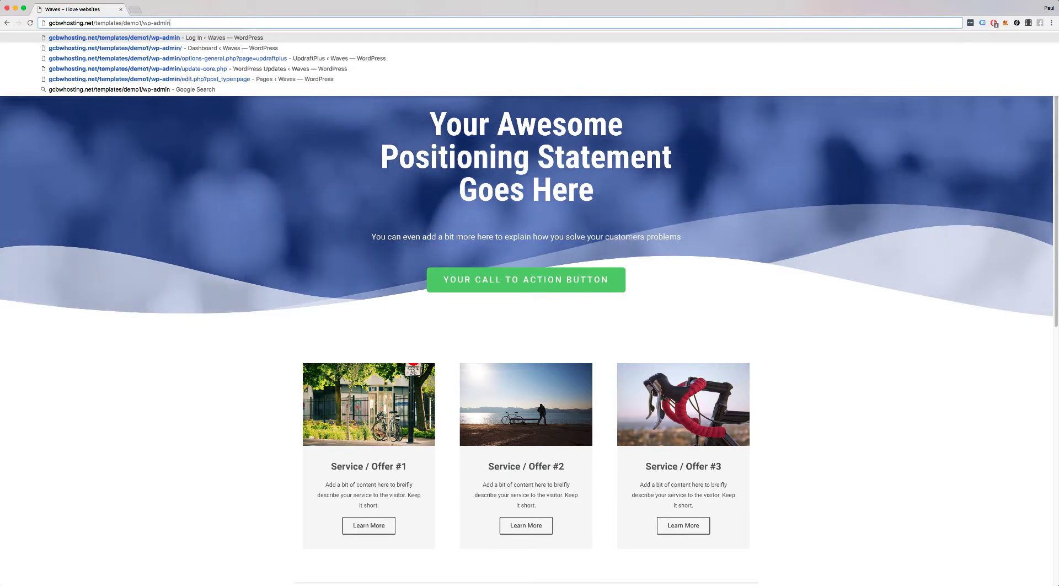
{"action": "key", "text": "Return"}
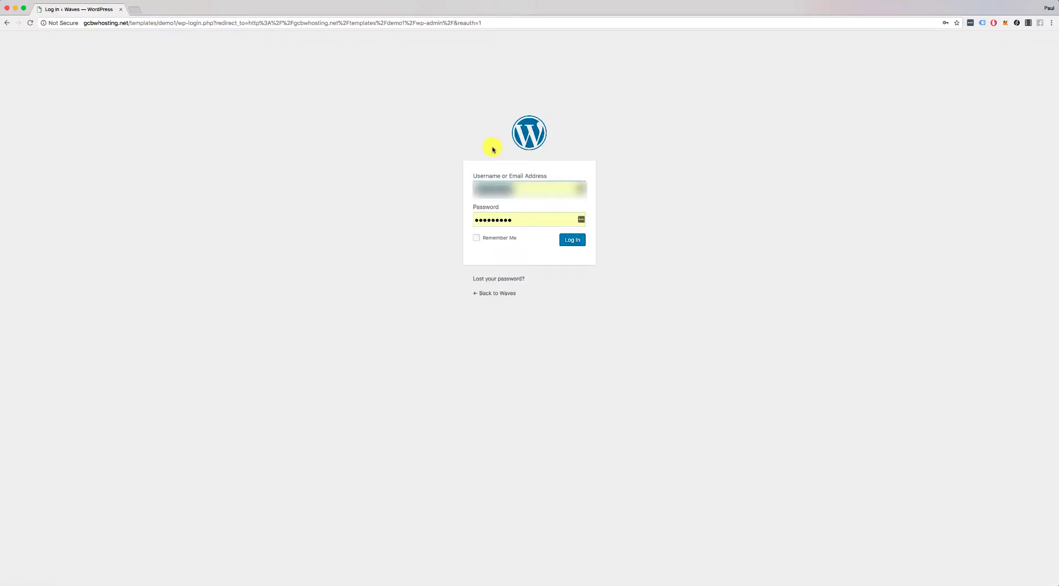
{"action": "left_click", "coordinate": [573, 241]}
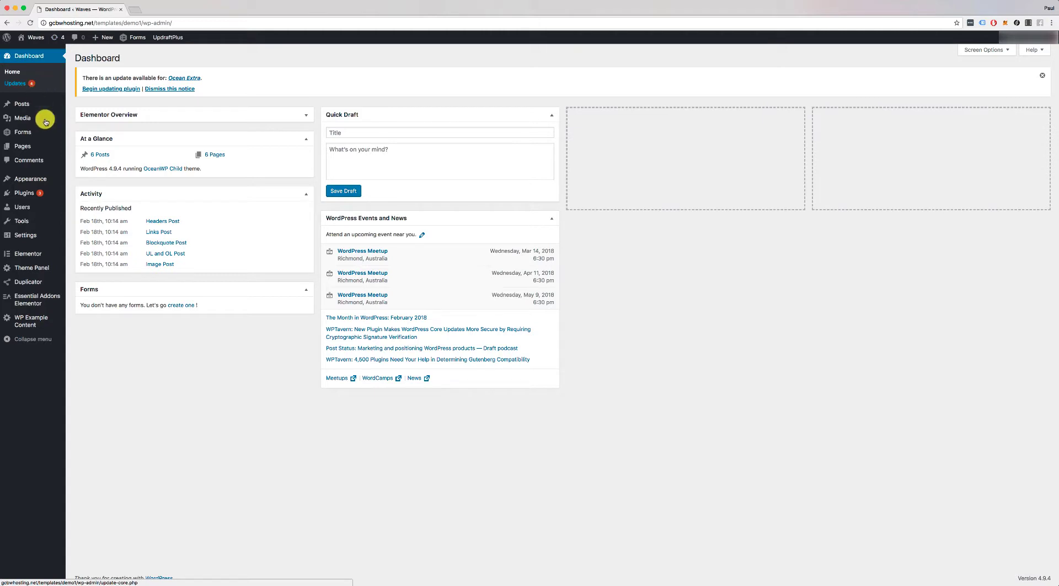
Search the add-plugins directory for updraftplus and locate the UpdraftPlus WordPress Backup Plugin.
{"action": "mouse_move", "coordinate": [45, 192]}
{"action": "mouse_move", "coordinate": [48, 234]}
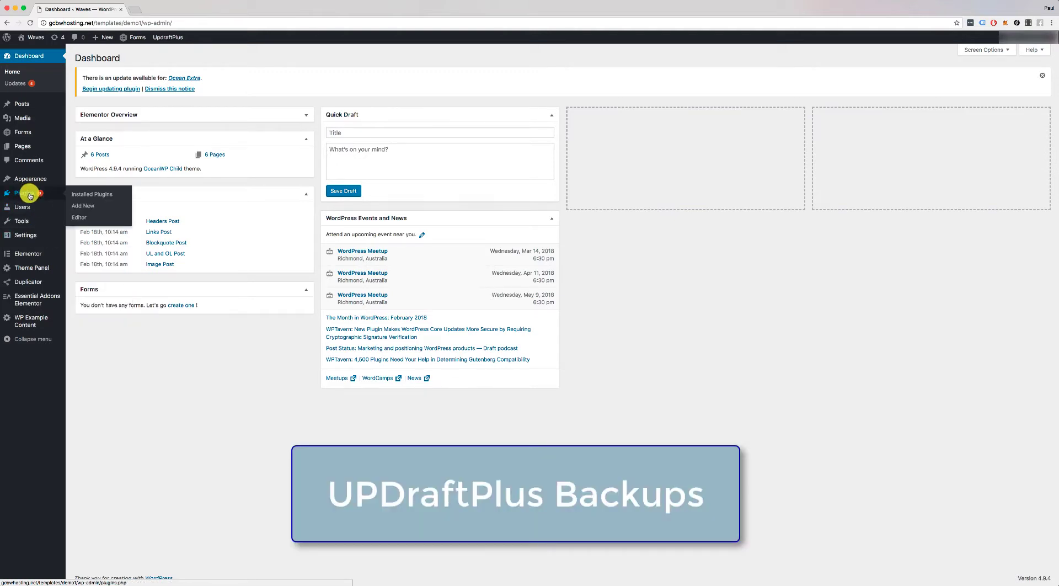
{"action": "left_click", "coordinate": [84, 206]}
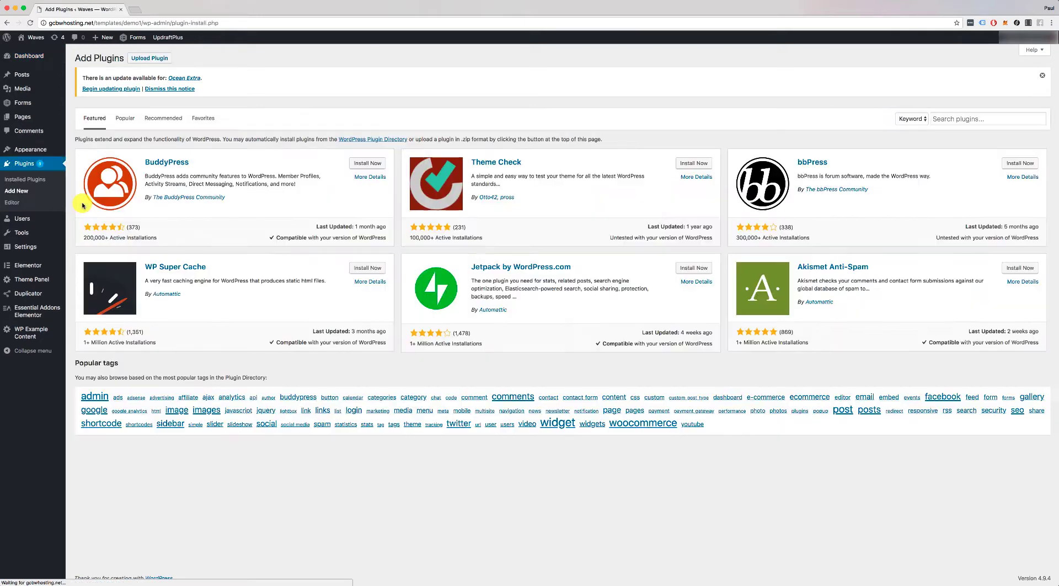
{"action": "left_click", "coordinate": [1004, 116]}
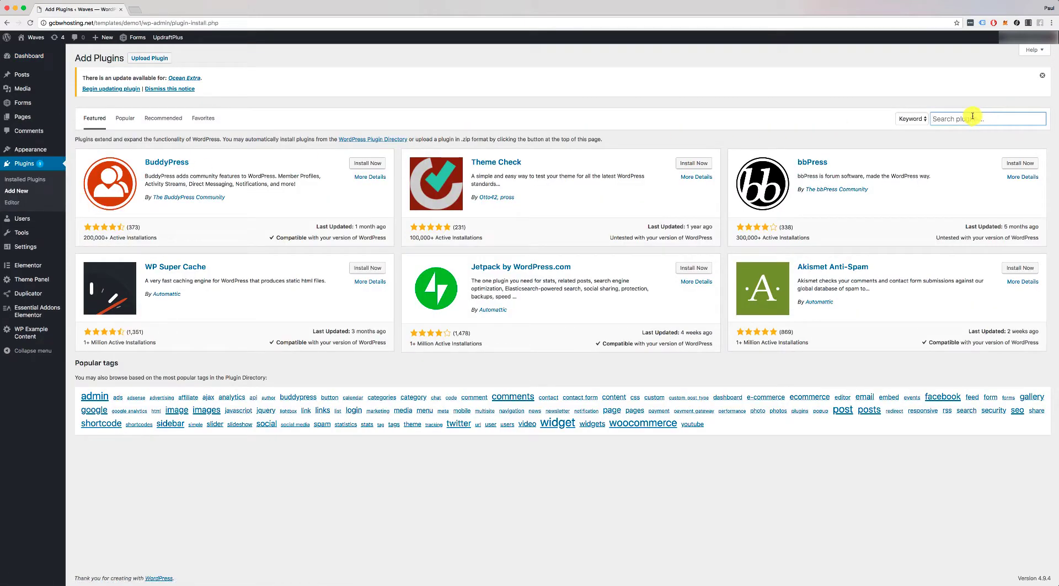
{"action": "type", "text": "u"}
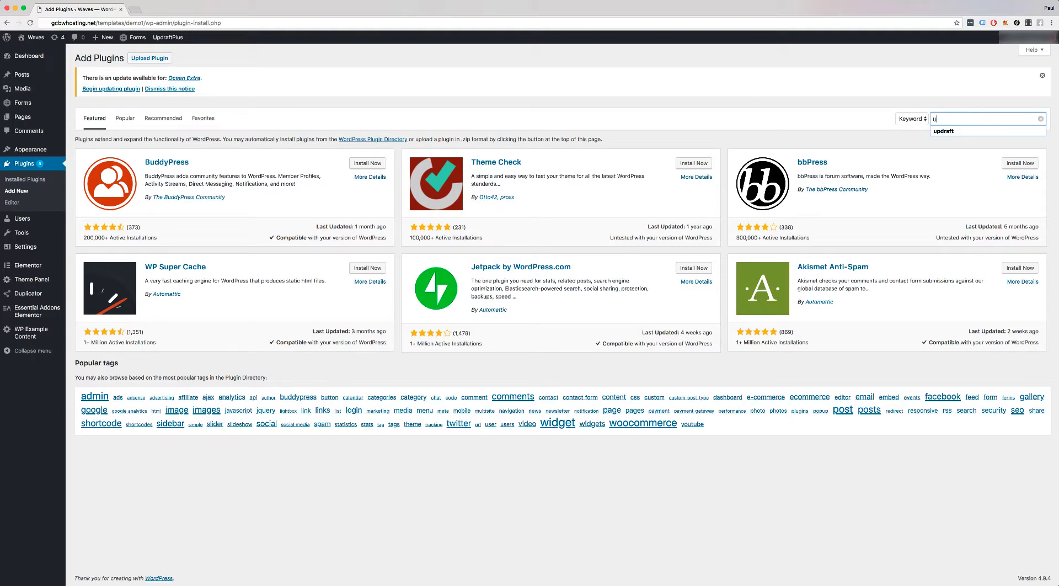
{"action": "type", "text": "pdraftplus"}
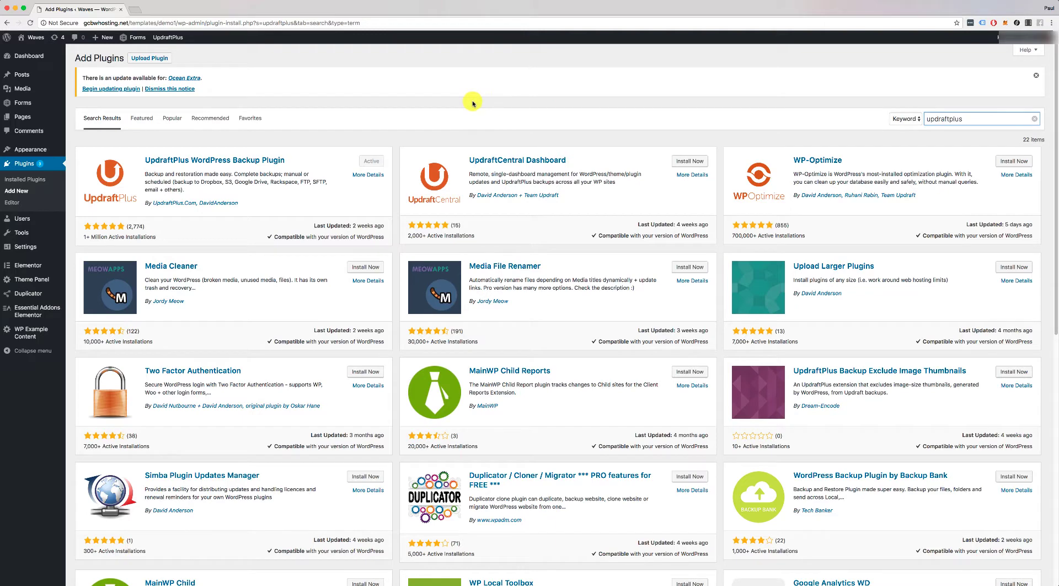
{"action": "left_click_drag", "start_coordinate": [287, 160], "coordinate": [140, 161]}
{"action": "left_click", "coordinate": [296, 160]}
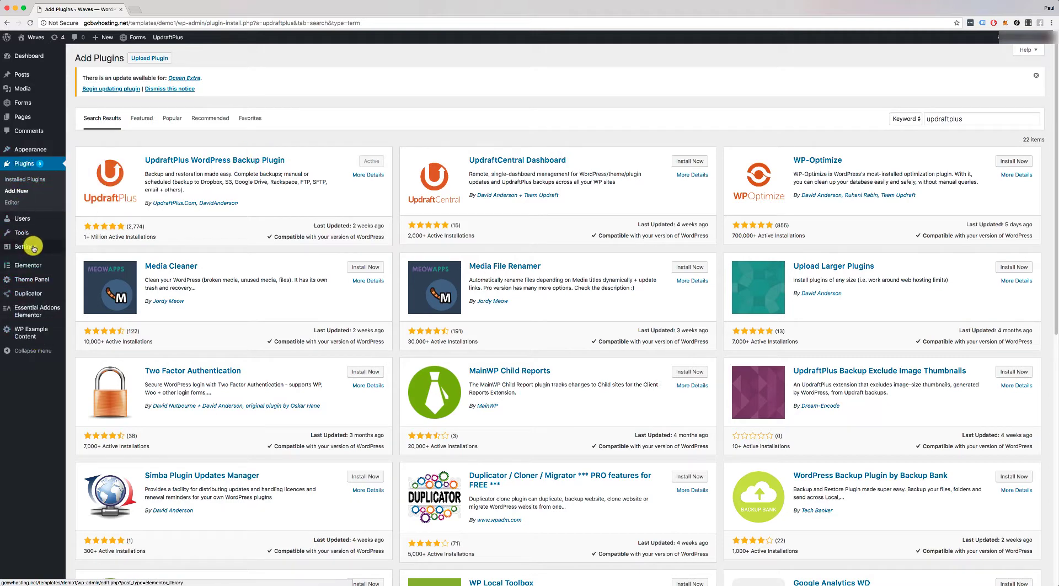
Open the list of installed plugins and locate the UpdraftPlus - Backup/Restore entry.
{"action": "mouse_move", "coordinate": [34, 158]}
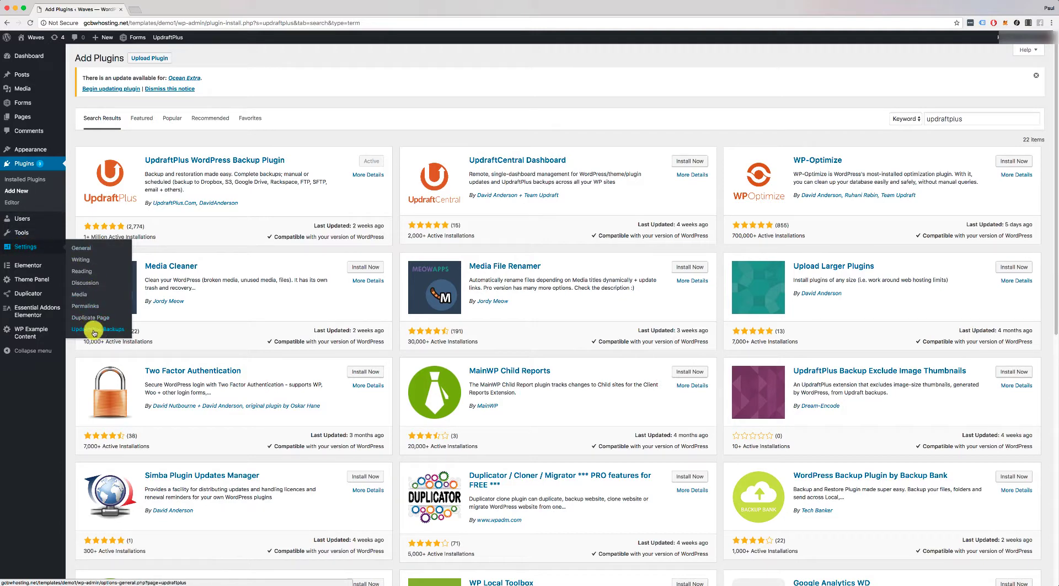
{"action": "mouse_move", "coordinate": [29, 263]}
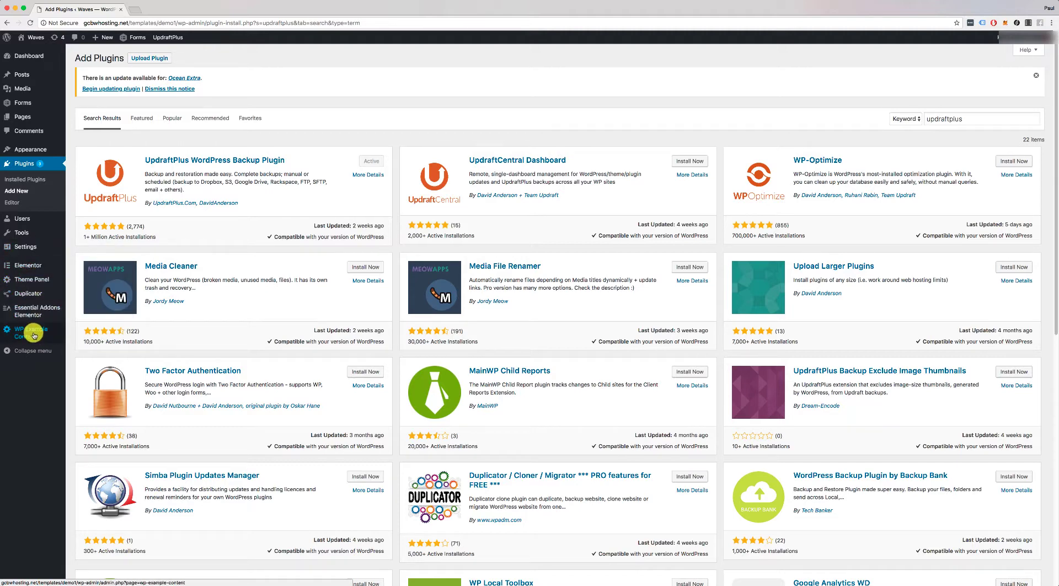
{"action": "left_click", "coordinate": [32, 180]}
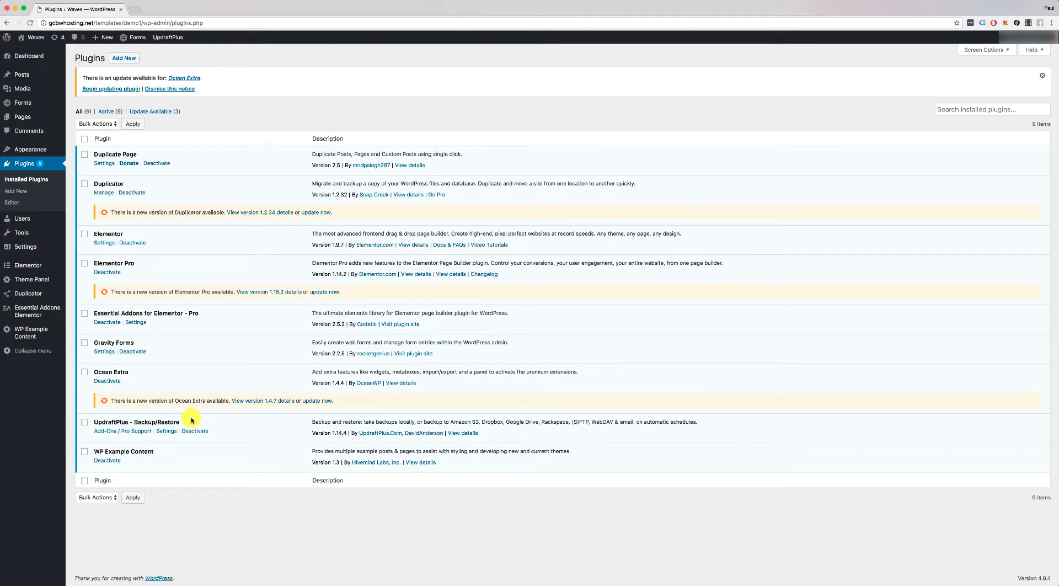
{"action": "left_click_drag", "start_coordinate": [181, 423], "coordinate": [99, 423]}
{"action": "left_click", "coordinate": [239, 421]}
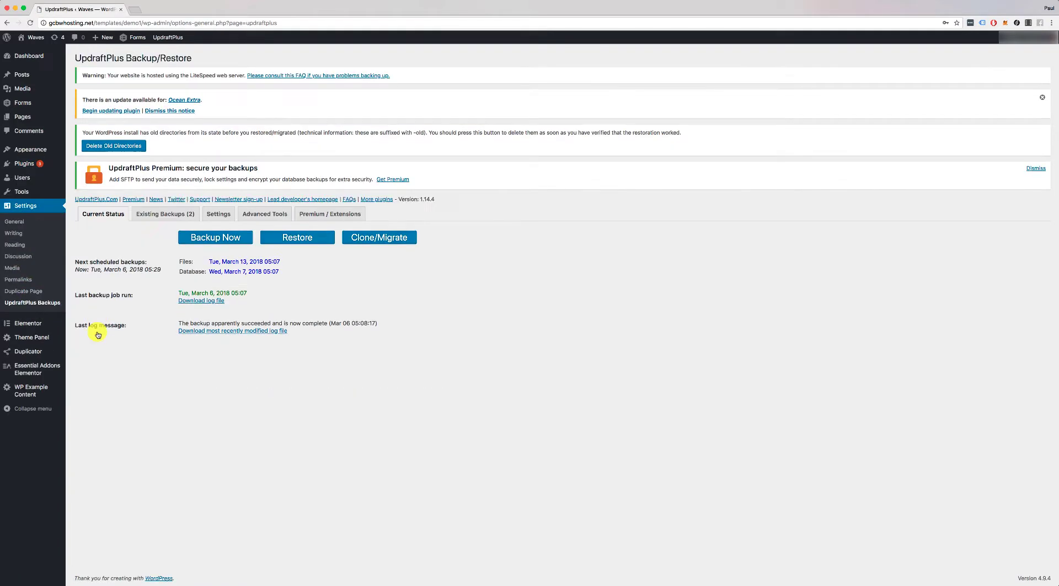
Start a one-time UpdraftPlus backup that includes the database and files, and check the existing backups list.
{"action": "left_click", "coordinate": [157, 215]}
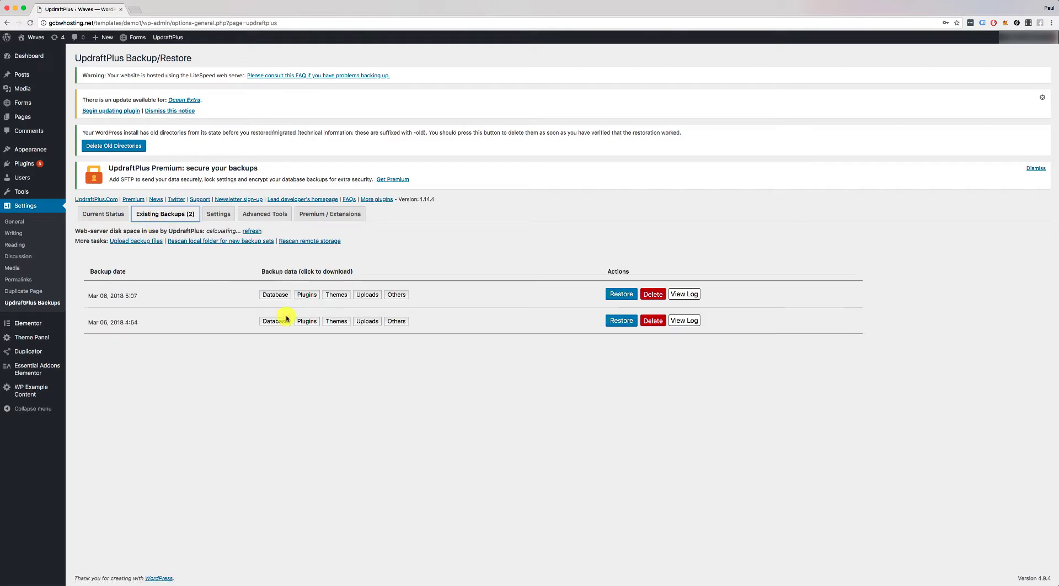
{"action": "left_click", "coordinate": [103, 215]}
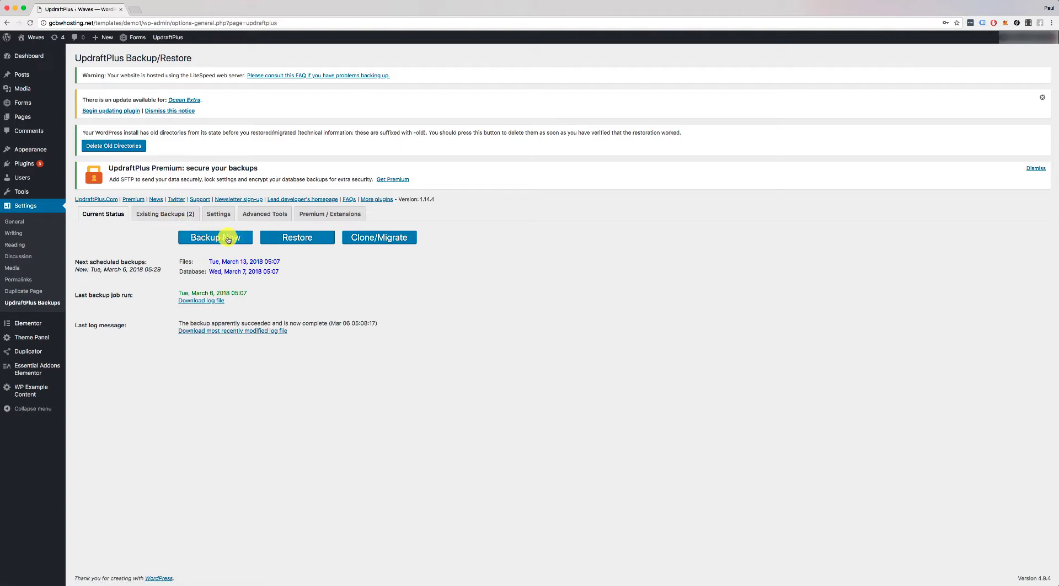
{"action": "left_click", "coordinate": [217, 239]}
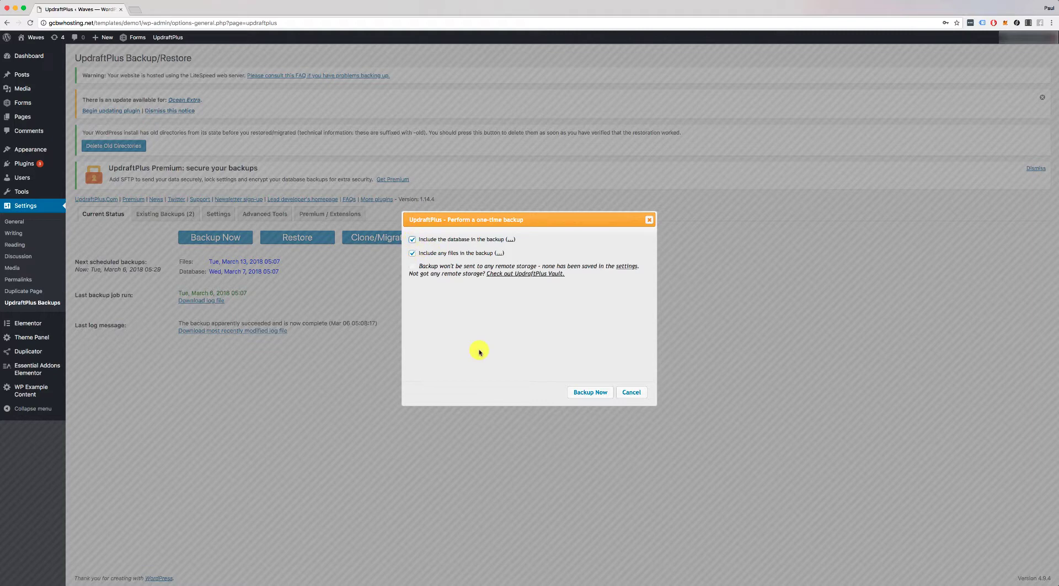
{"action": "left_click", "coordinate": [585, 394]}
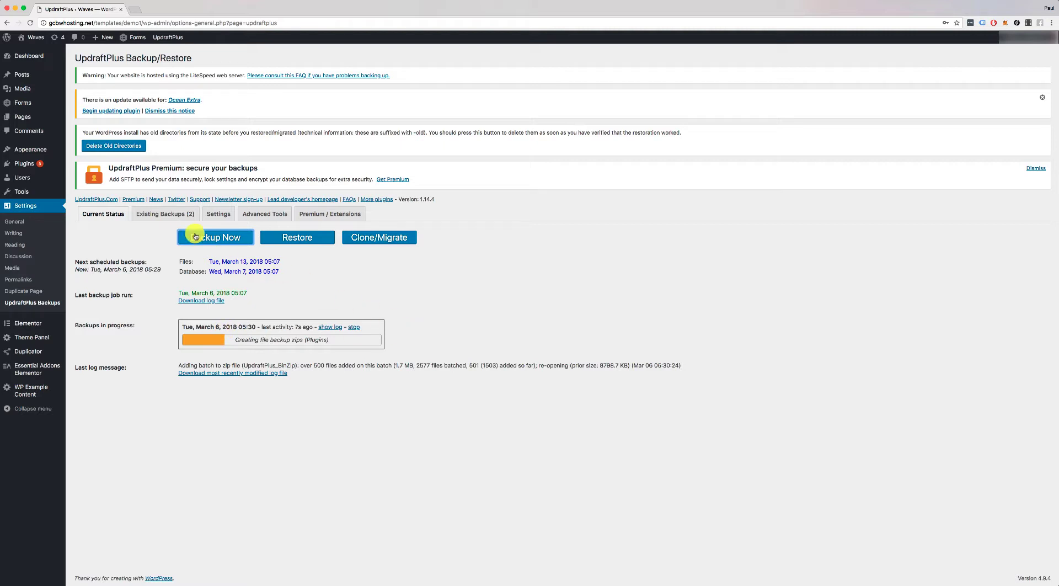
{"action": "left_click", "coordinate": [167, 215]}
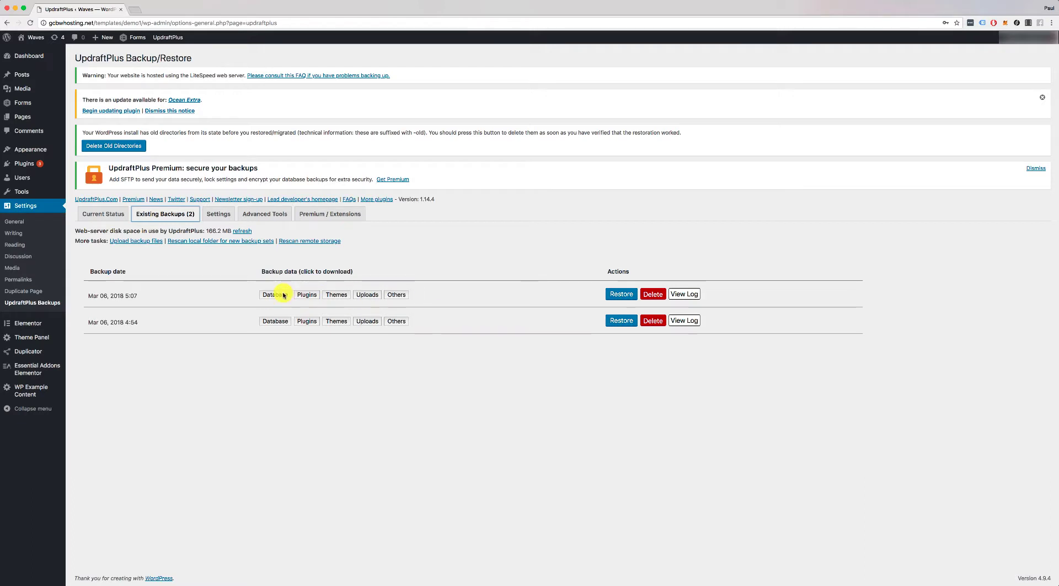
{"action": "left_click", "coordinate": [105, 214]}
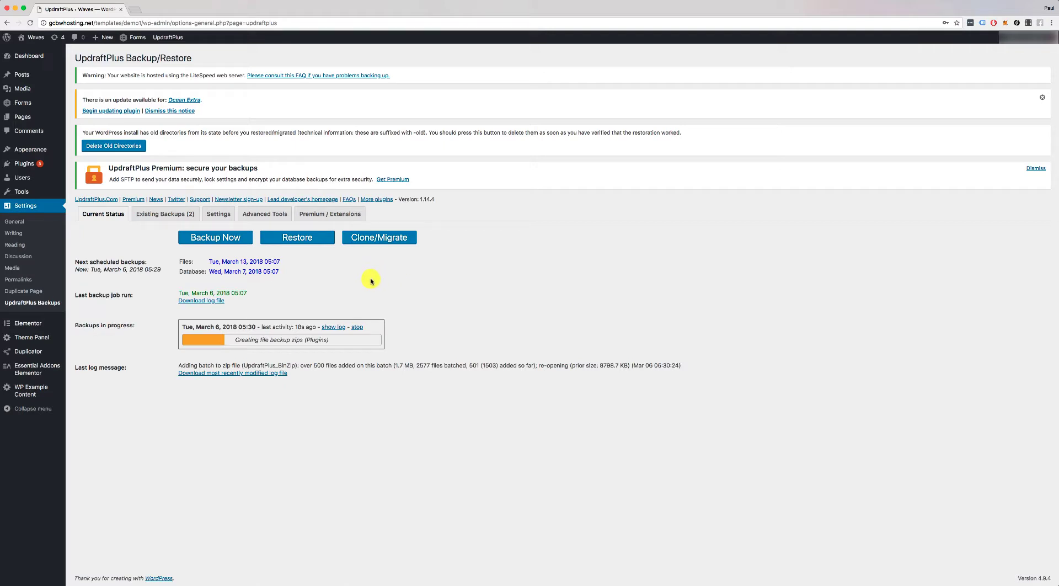
In the UpdraftPlus settings, choose Weekly for the files backup schedule and review how many scheduled backups are retained.
{"action": "left_click", "coordinate": [222, 216]}
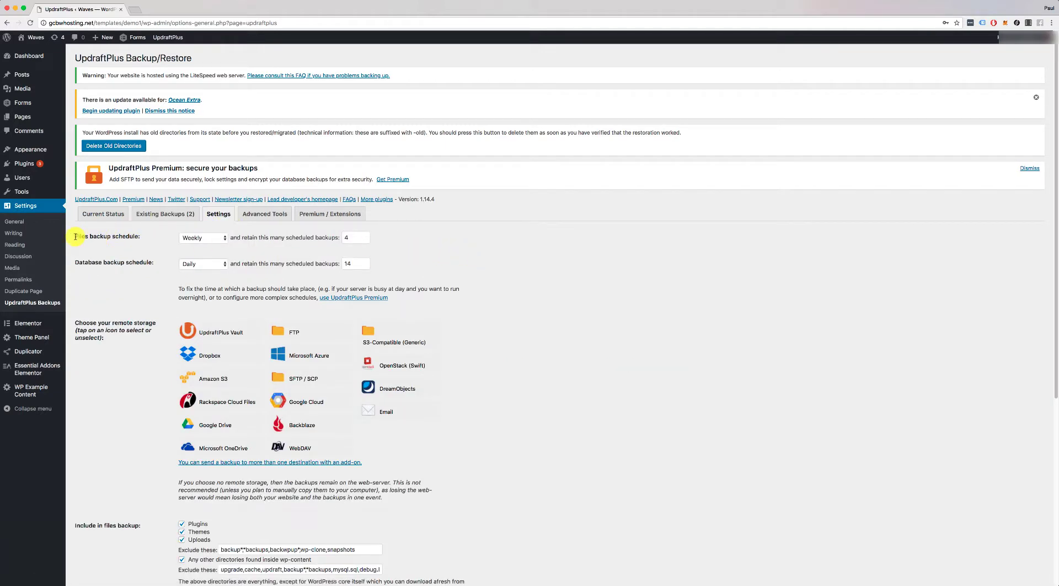
{"action": "left_click_drag", "start_coordinate": [75, 237], "coordinate": [151, 238]}
{"action": "left_click", "coordinate": [151, 237]}
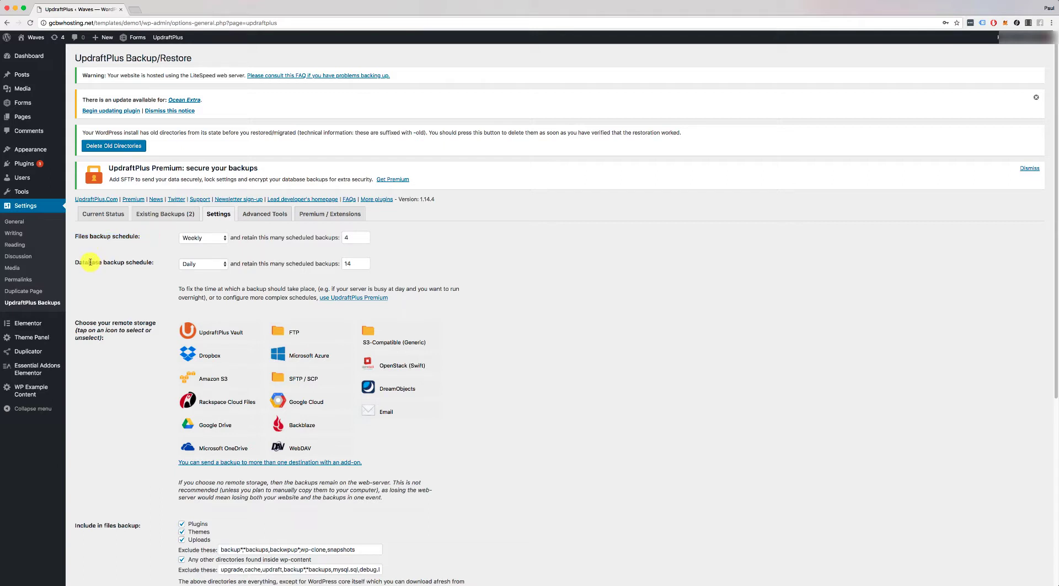
{"action": "left_click_drag", "start_coordinate": [89, 262], "coordinate": [142, 262]}
{"action": "left_click", "coordinate": [145, 248]}
{"action": "left_click", "coordinate": [193, 237]}
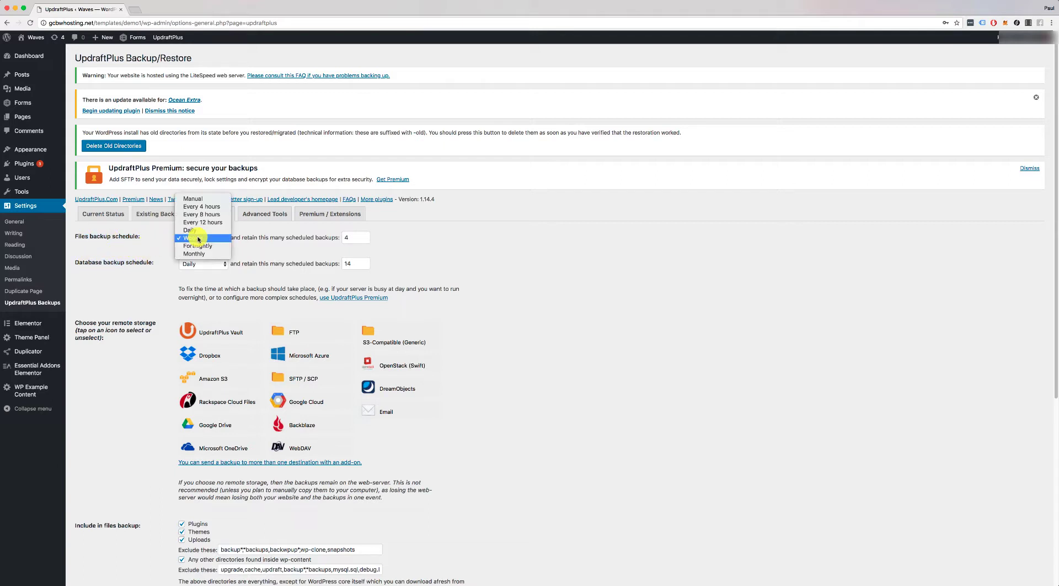
{"action": "left_click", "coordinate": [204, 237]}
{"action": "left_click", "coordinate": [352, 237]}
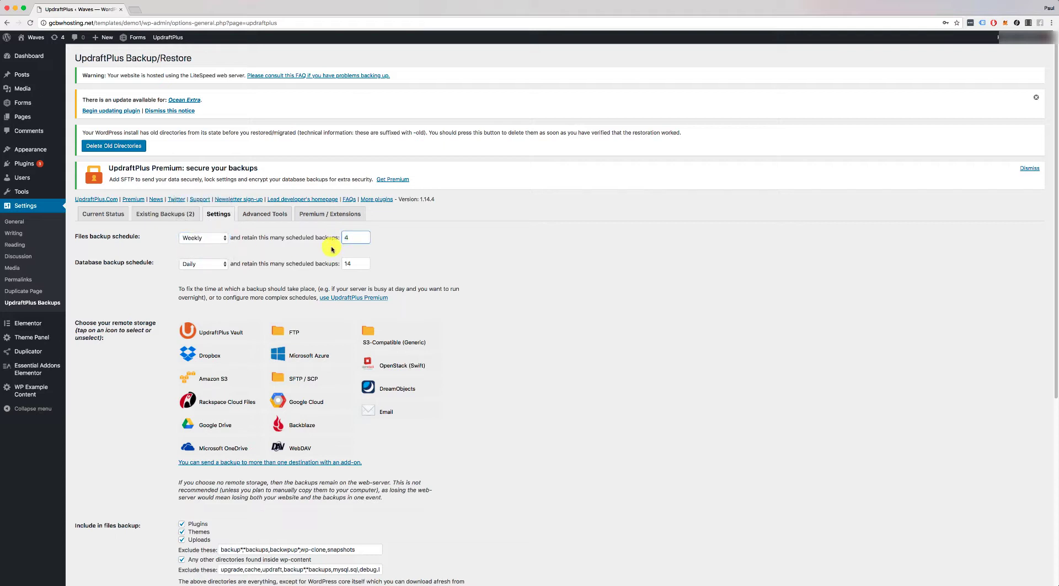
{"action": "left_click", "coordinate": [332, 250]}
{"action": "left_click", "coordinate": [349, 237]}
{"action": "left_click", "coordinate": [330, 252]}
{"action": "double_click", "coordinate": [329, 252]}
{"action": "left_click", "coordinate": [328, 251]}
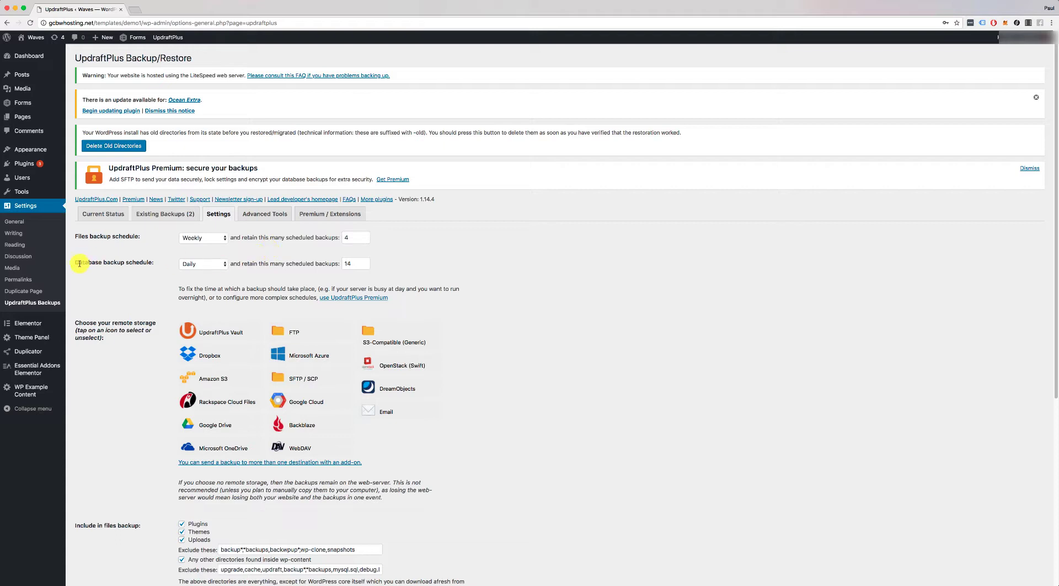
Choose Daily for the database backup schedule and review how many scheduled backups are retained.
{"action": "left_click", "coordinate": [207, 265]}
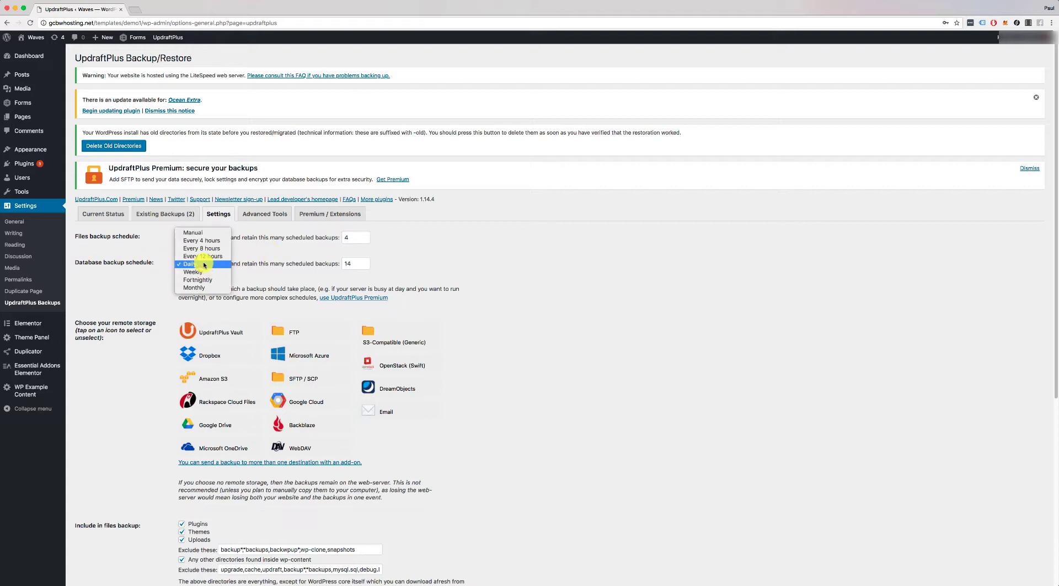
{"action": "left_click", "coordinate": [205, 267]}
{"action": "left_click_drag", "start_coordinate": [356, 265], "coordinate": [342, 264]}
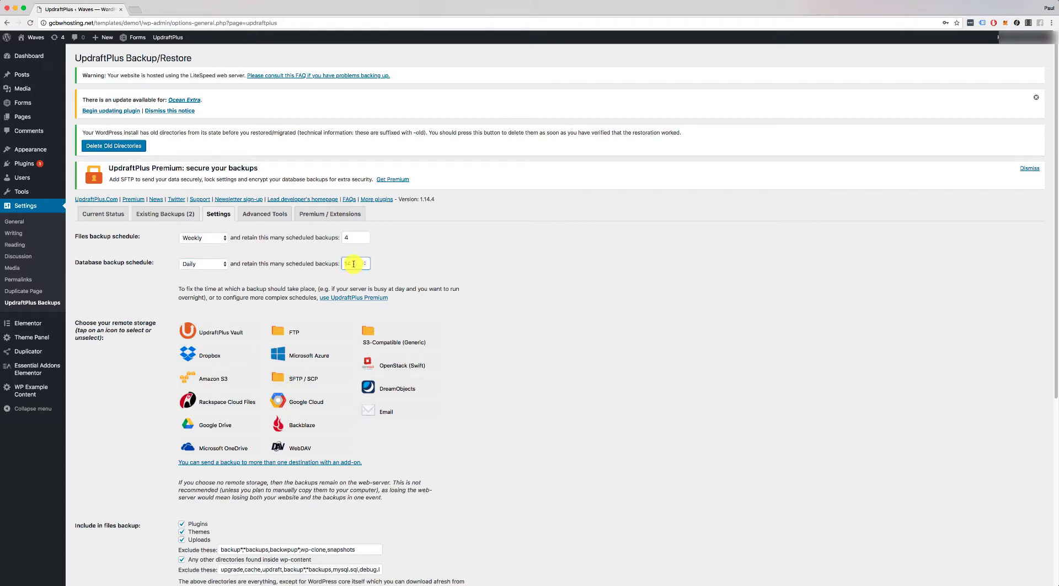
{"action": "left_click", "coordinate": [389, 264]}
Review the remote storage choices, preview the Amazon S3 option and deselect it.
{"action": "scroll", "coordinate": [462, 290], "scroll_direction": "down", "scroll_amount": 5}
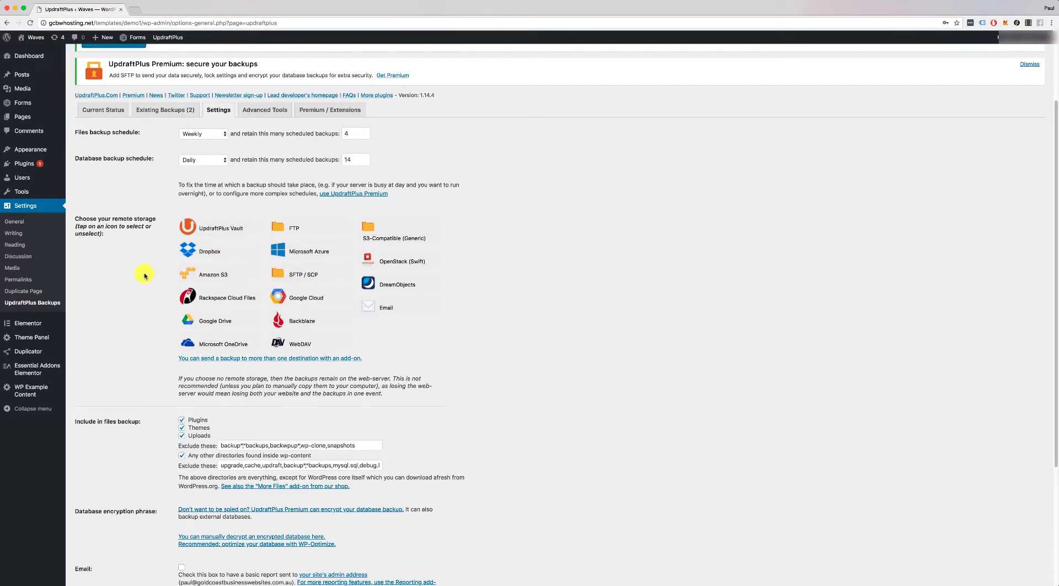
{"action": "scroll", "coordinate": [142, 273], "scroll_direction": "up", "scroll_amount": 5}
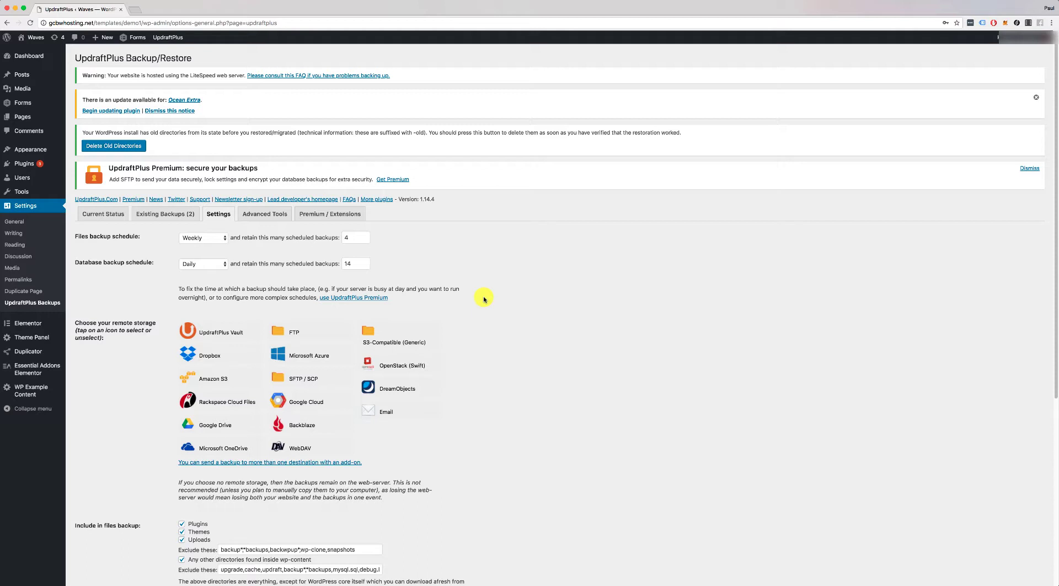
{"action": "left_click", "coordinate": [219, 383]}
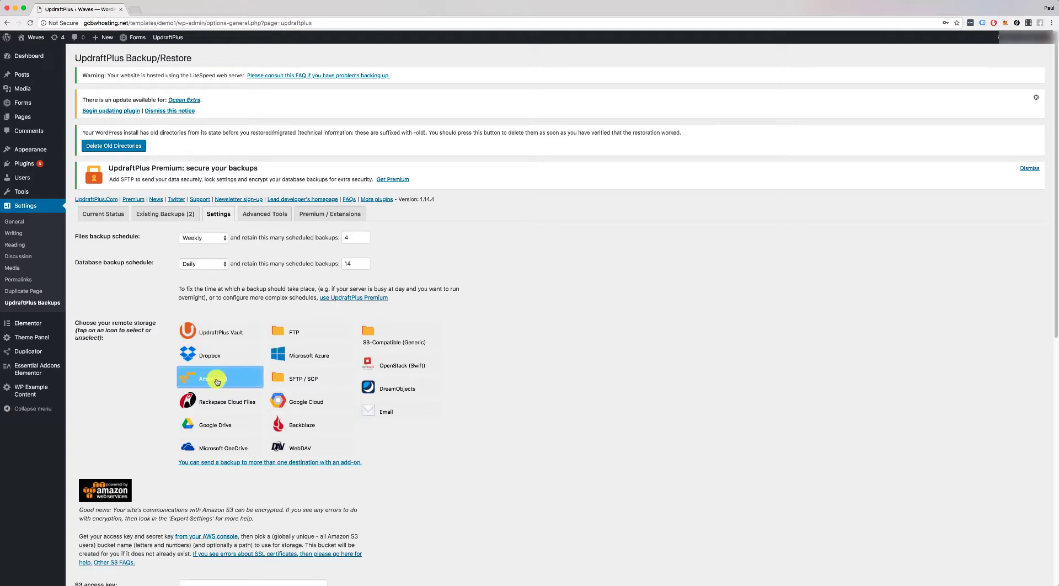
{"action": "left_click", "coordinate": [218, 382]}
{"action": "left_click", "coordinate": [218, 381]}
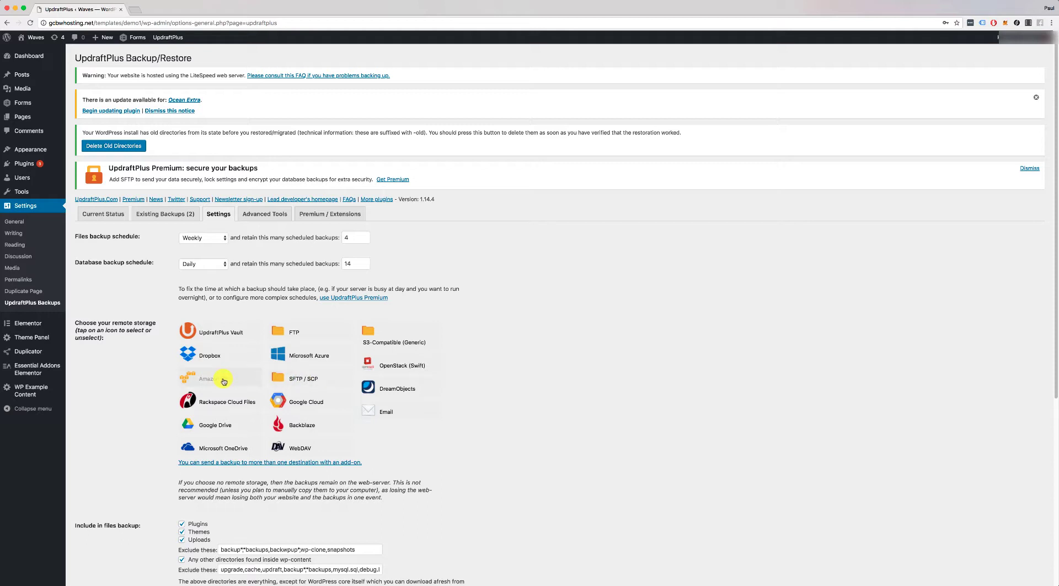
Select Google Drive as the remote storage and review its folder, authentication and file-inclusion settings.
{"action": "left_click", "coordinate": [223, 426]}
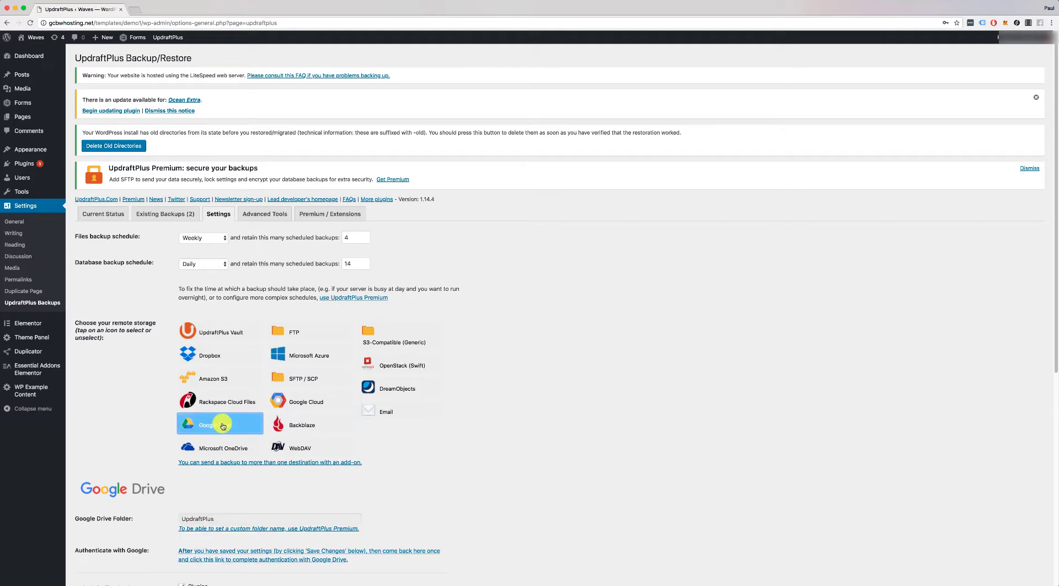
{"action": "scroll", "coordinate": [438, 336], "scroll_direction": "down", "scroll_amount": 5}
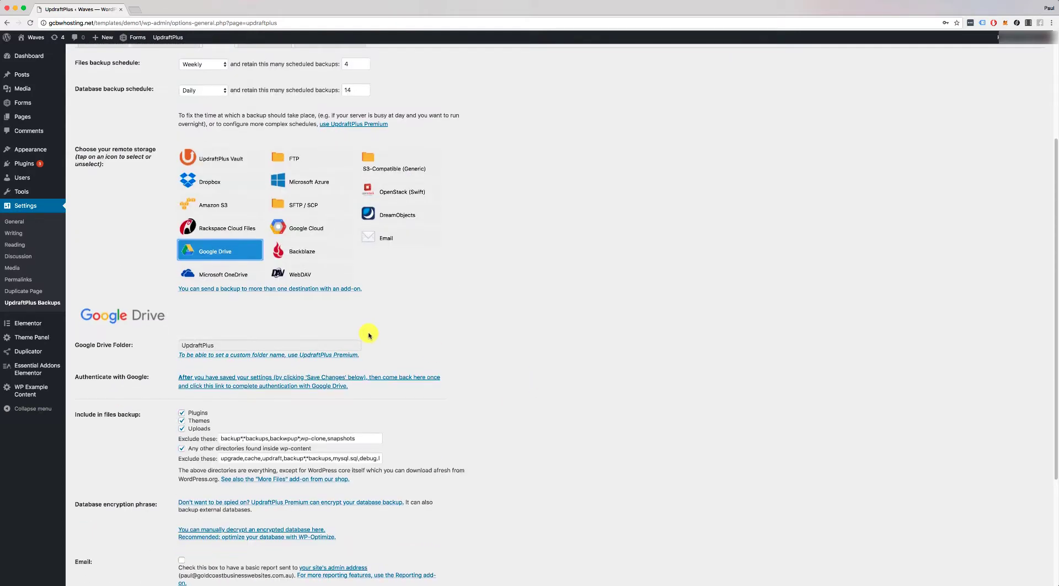
{"action": "scroll", "coordinate": [240, 359], "scroll_direction": "down", "scroll_amount": 4}
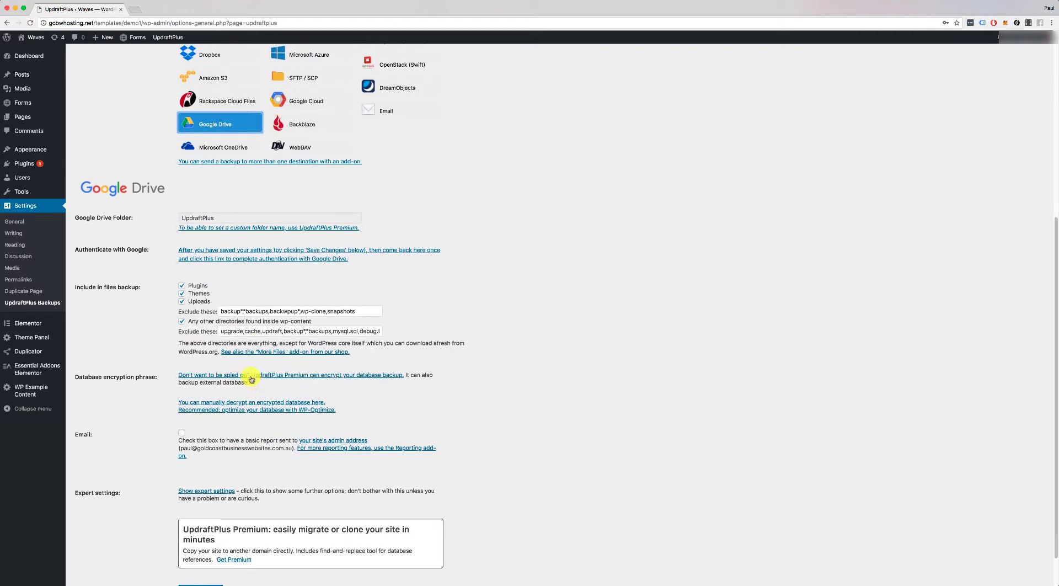
{"action": "scroll", "coordinate": [243, 365], "scroll_direction": "down", "scroll_amount": 2}
{"action": "scroll", "coordinate": [253, 309], "scroll_direction": "up", "scroll_amount": 8}
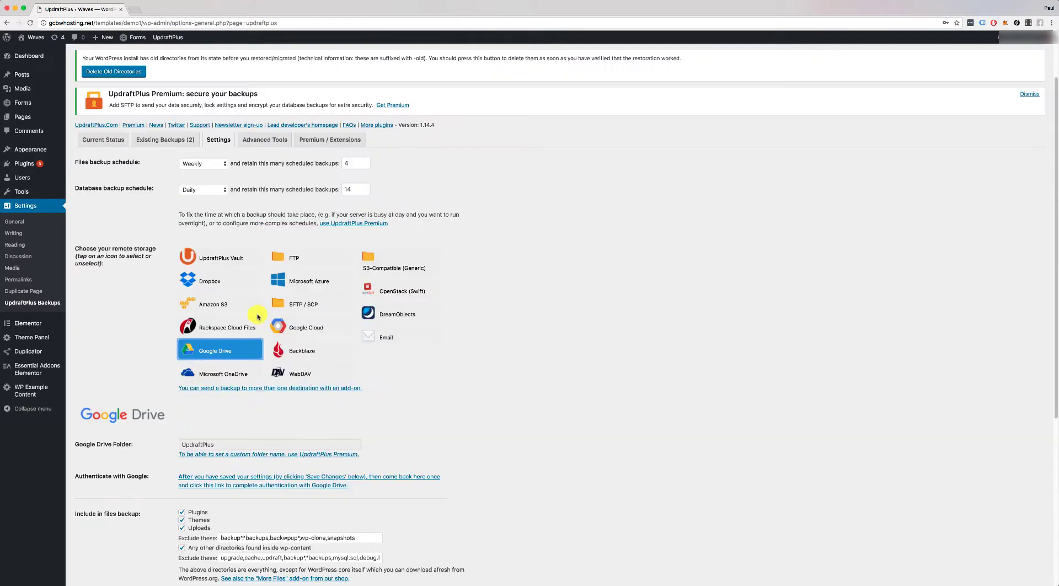
Deselect Google Drive as the remote storage, save the UpdraftPlus settings and return to the current backup status.
{"action": "left_click", "coordinate": [217, 348]}
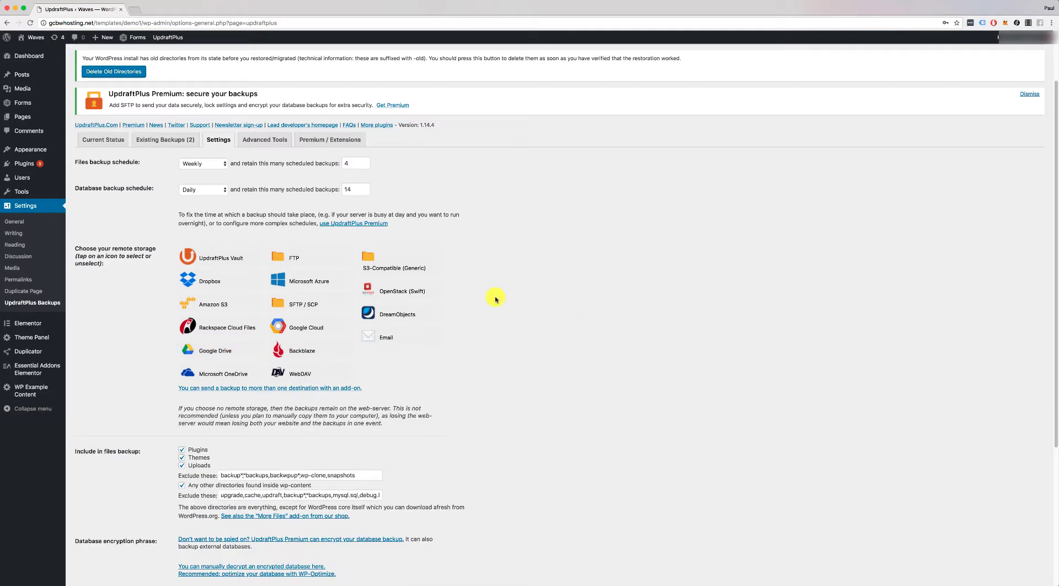
{"action": "scroll", "coordinate": [496, 298], "scroll_direction": "down", "scroll_amount": 5}
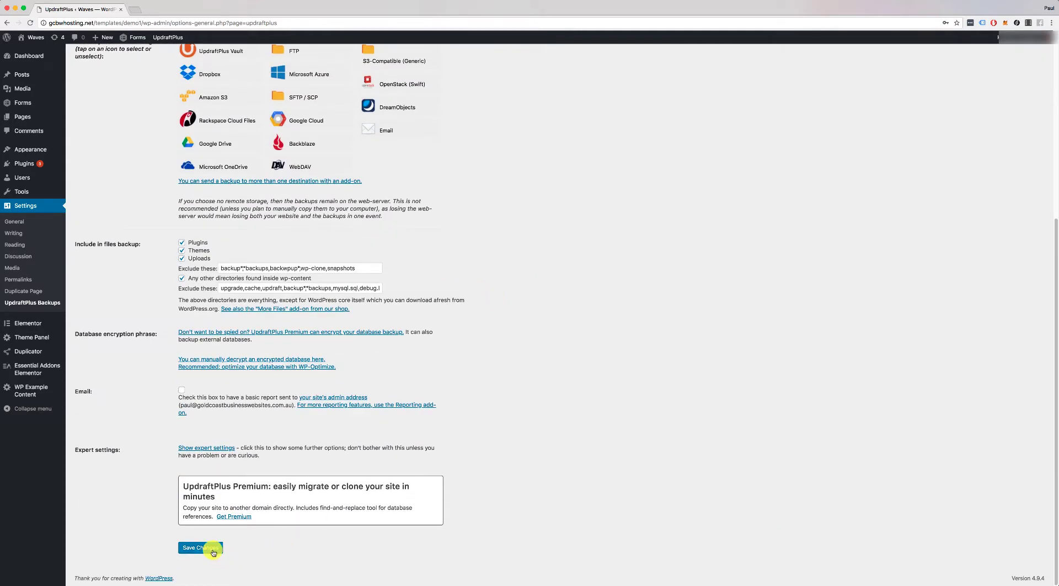
{"action": "left_click", "coordinate": [212, 549]}
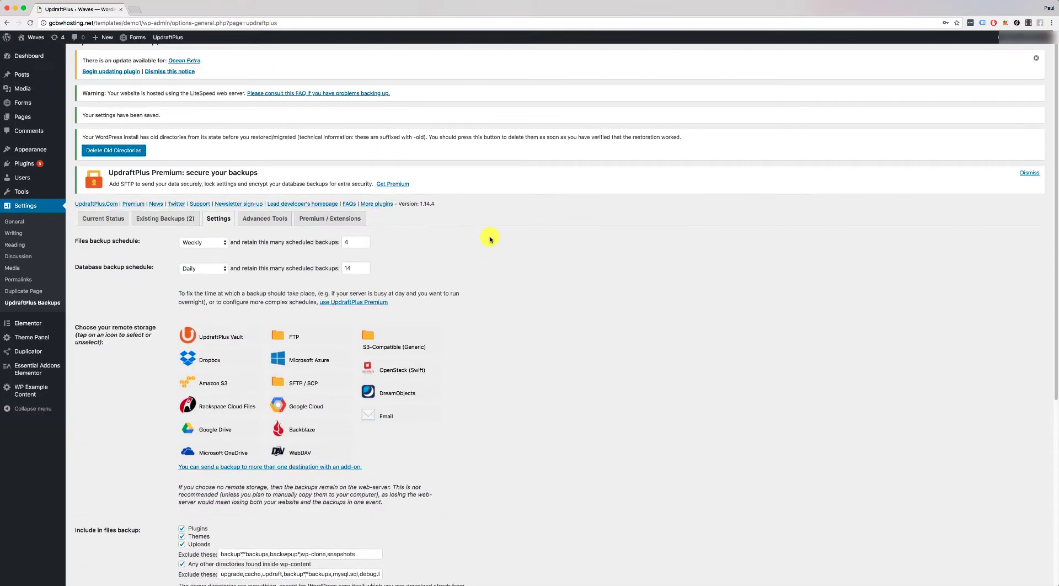
{"action": "left_click", "coordinate": [115, 220]}
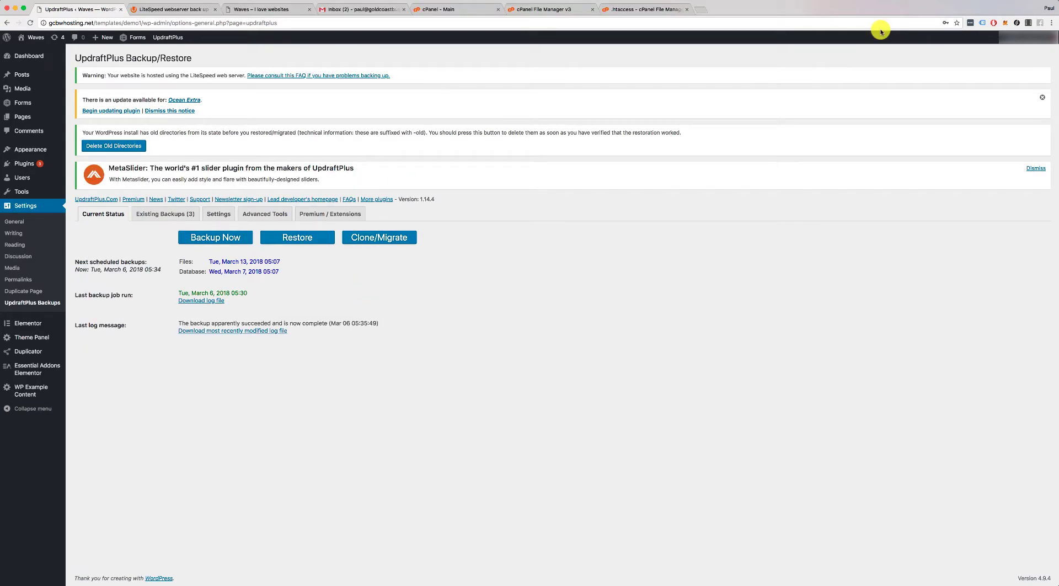
In the existing backups, prepare the database and plugins of the Mar 06, 2018 5:30 backup for download, and dismiss both download boxes.
{"action": "left_click", "coordinate": [160, 215]}
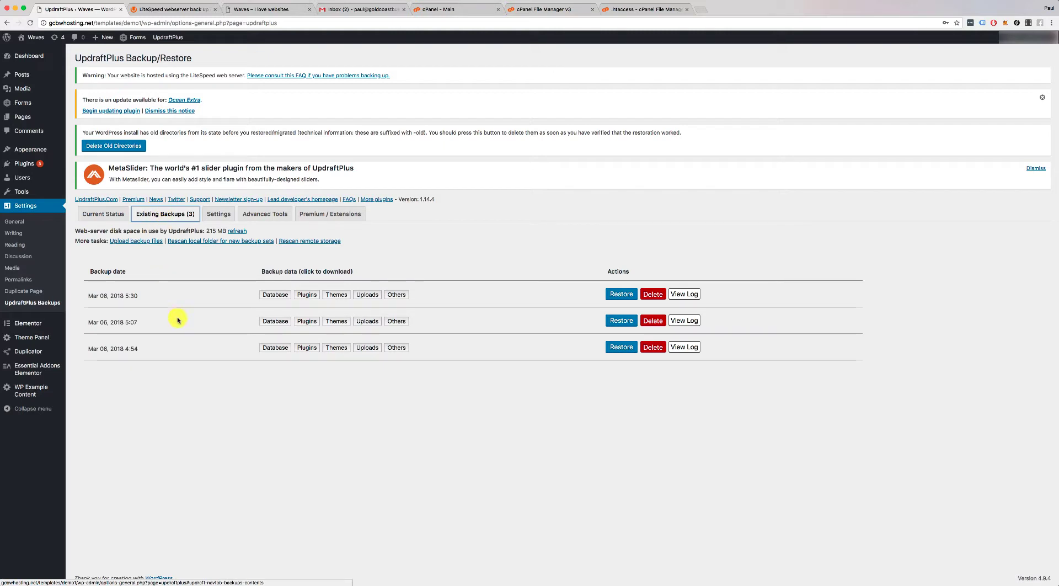
{"action": "left_click_drag", "start_coordinate": [138, 296], "coordinate": [89, 295]}
{"action": "left_click", "coordinate": [176, 295]}
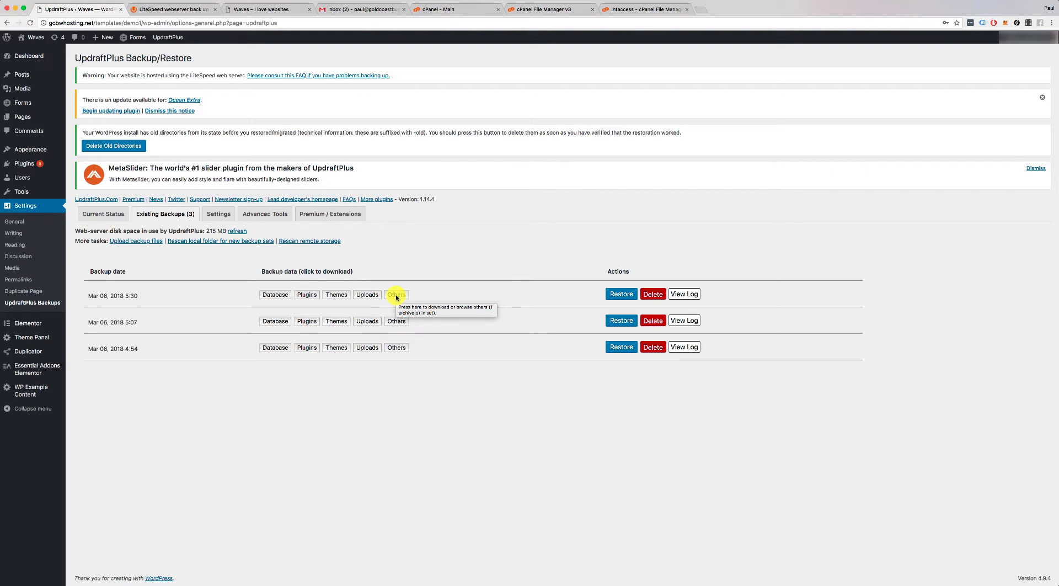
{"action": "left_click", "coordinate": [271, 295]}
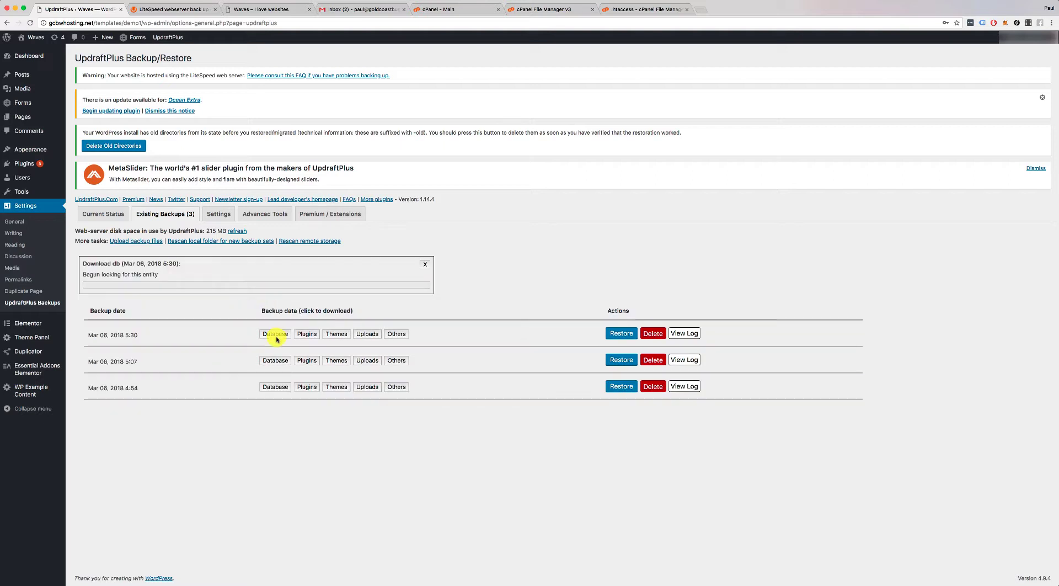
{"action": "left_click", "coordinate": [305, 337]}
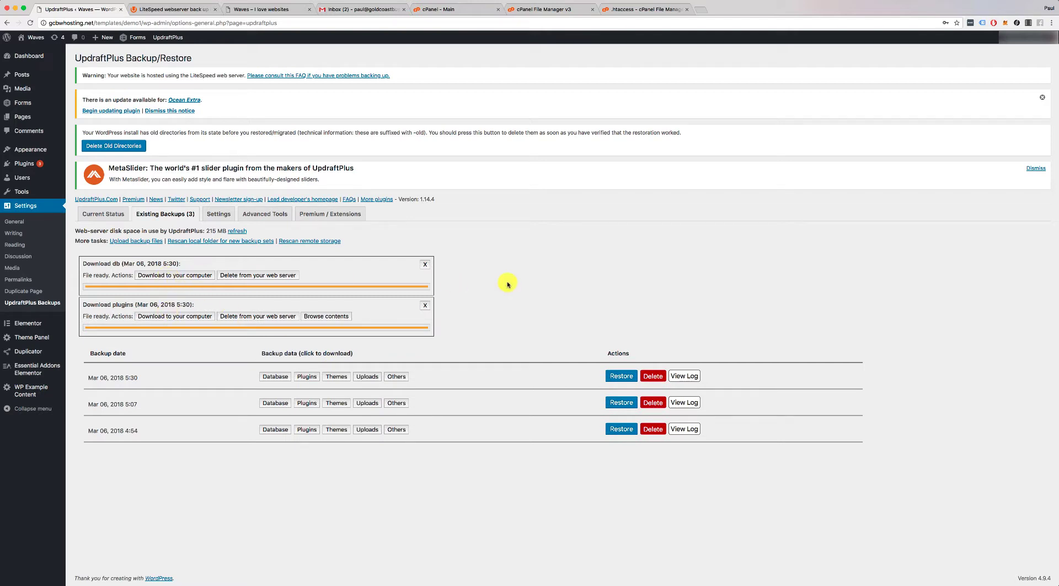
{"action": "left_click", "coordinate": [425, 305]}
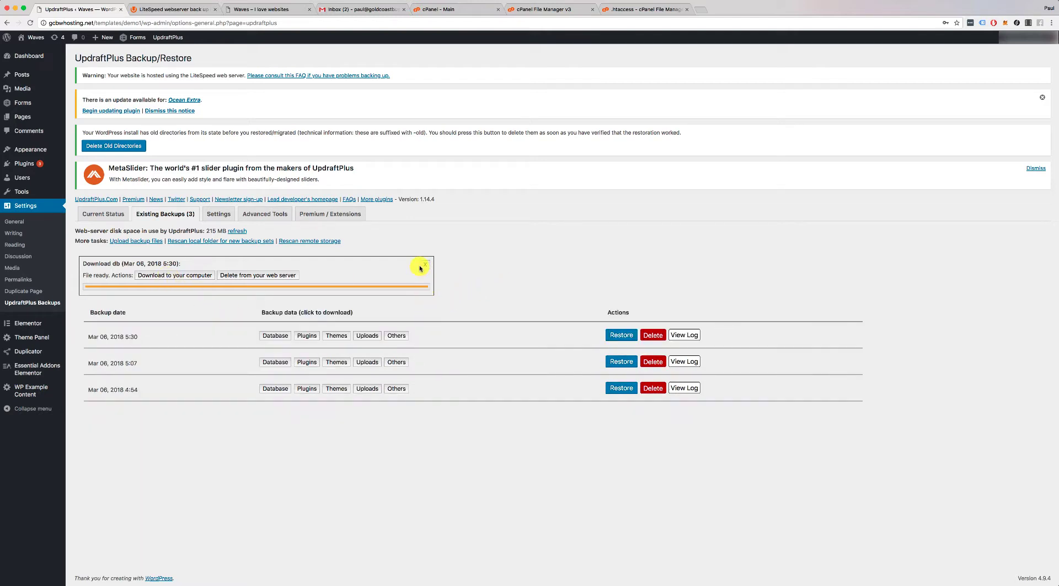
{"action": "left_click", "coordinate": [424, 265]}
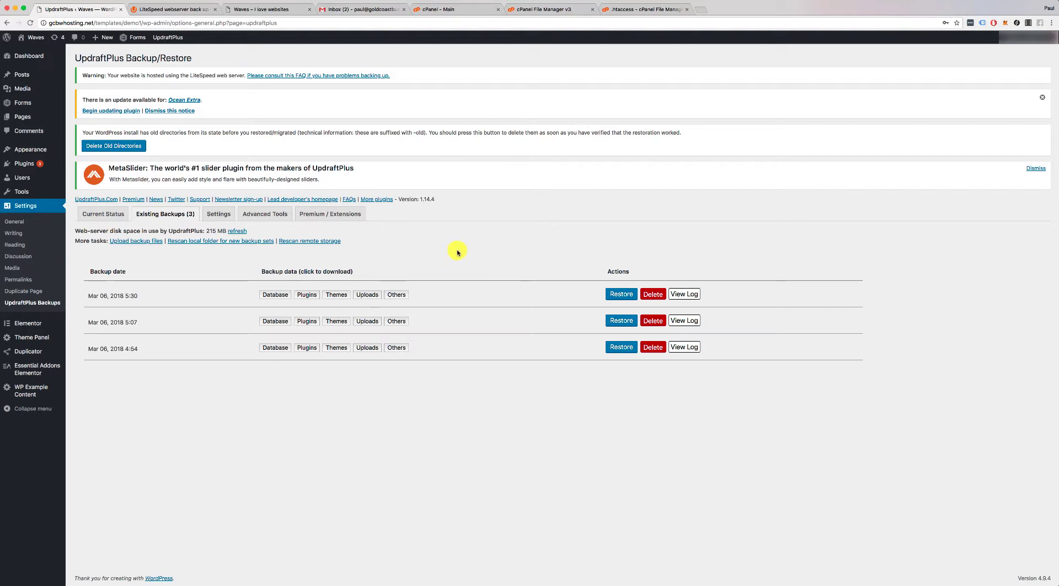
Preview restoring the Mar 06, 2018 5:30 backup by toggling its plugins, themes, uploads, others and database components, and cancel the restore.
{"action": "left_click", "coordinate": [616, 295]}
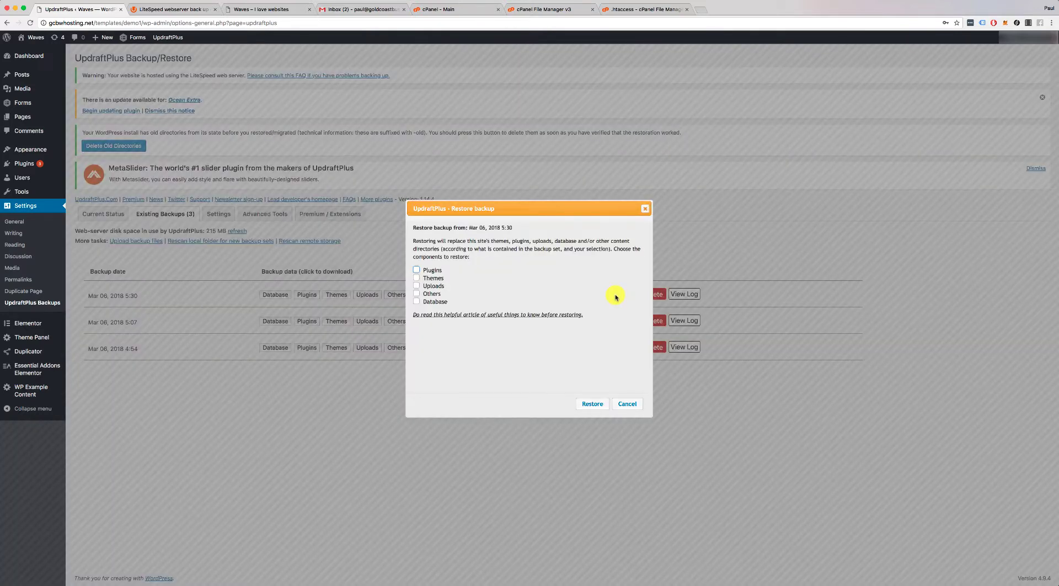
{"action": "left_click", "coordinate": [430, 273]}
{"action": "left_click", "coordinate": [430, 278]}
{"action": "left_click", "coordinate": [429, 285]}
{"action": "left_click", "coordinate": [429, 294]}
{"action": "left_click", "coordinate": [431, 301]}
{"action": "left_click", "coordinate": [432, 286]}
{"action": "left_click", "coordinate": [432, 278]}
{"action": "left_click", "coordinate": [432, 273]}
{"action": "left_click", "coordinate": [432, 273]}
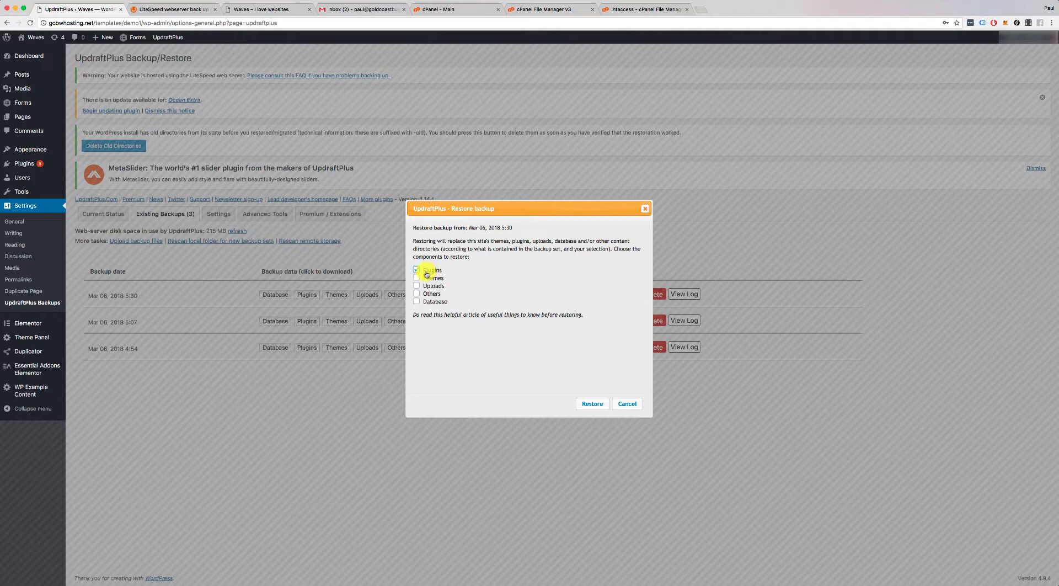
{"action": "left_click", "coordinate": [627, 404]}
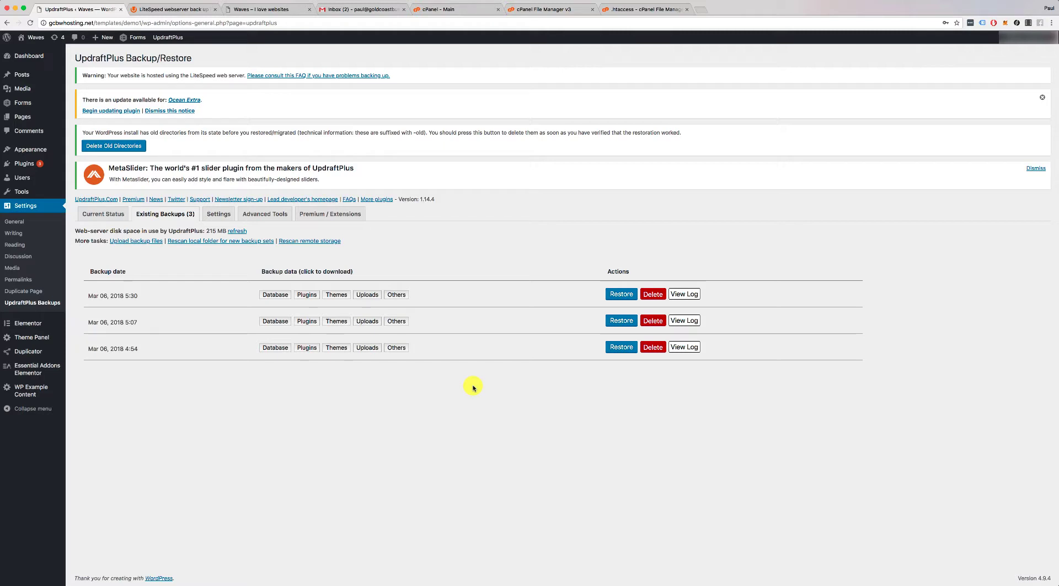
Review the backup schedules and remote storage choices in the UpdraftPlus settings, and return to the current status.
{"action": "left_click", "coordinate": [219, 214]}
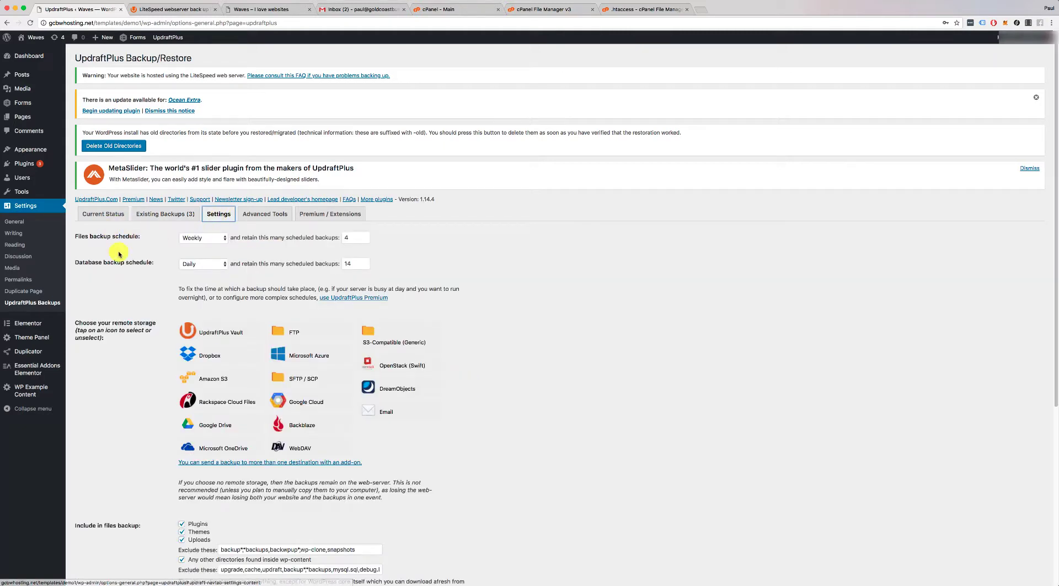
{"action": "left_click", "coordinate": [162, 235]}
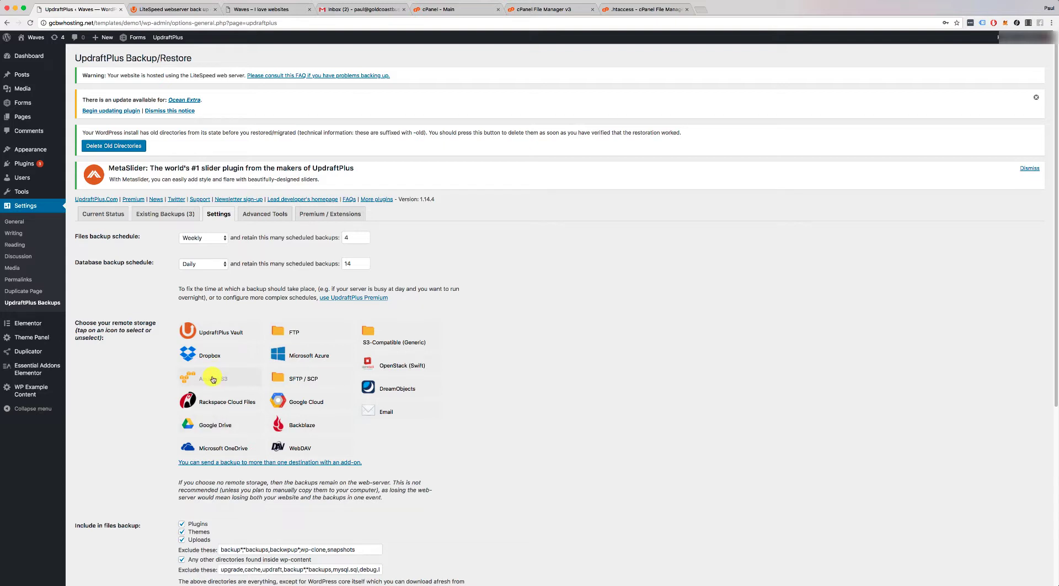
{"action": "left_click", "coordinate": [101, 215]}
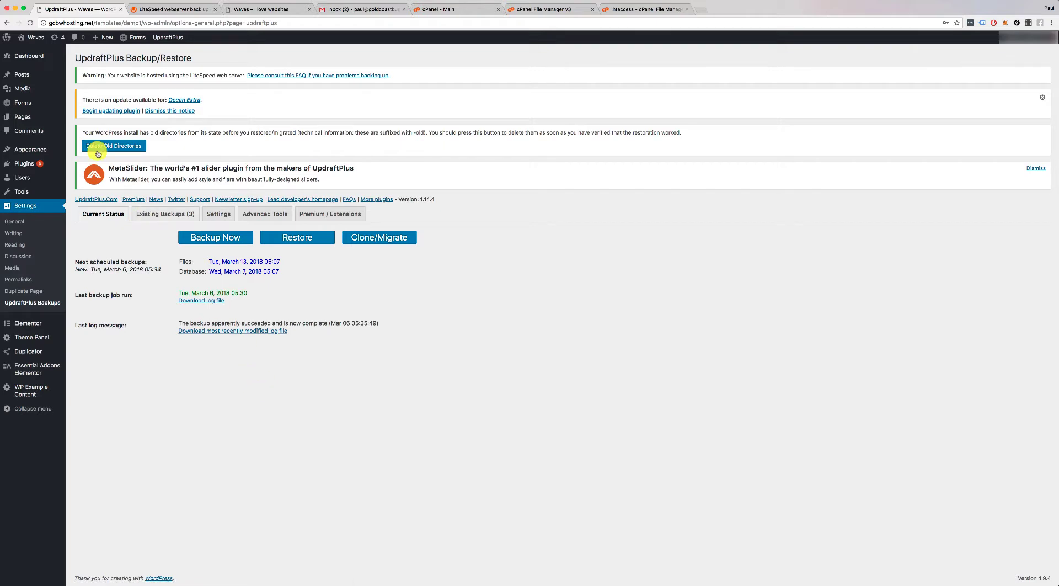
From the WordPress updates page, update the Duplicator and Ocean Extra plugins together, followed by Elementor Pro.
{"action": "left_click", "coordinate": [57, 40]}
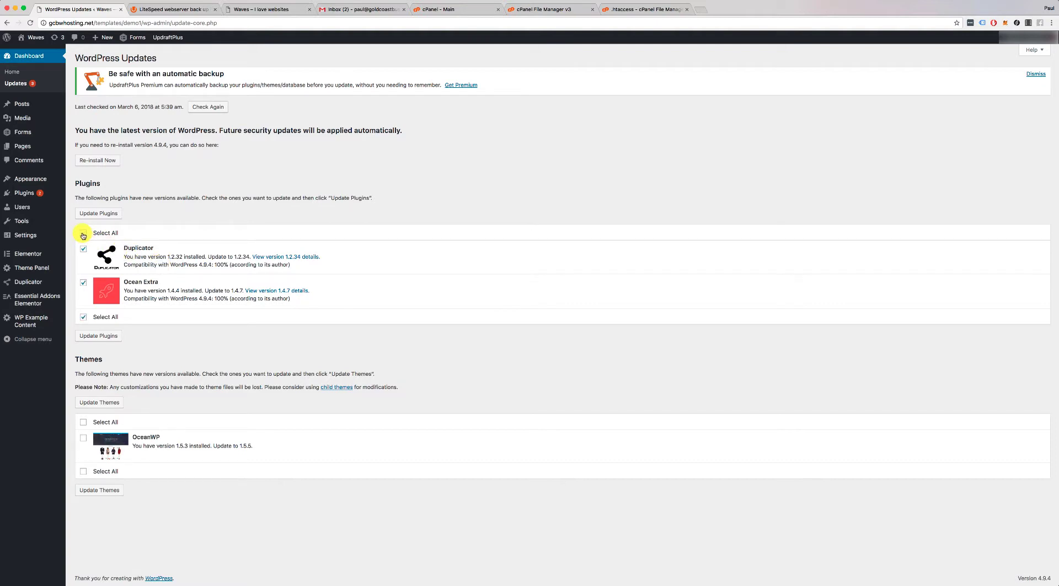
{"action": "left_click", "coordinate": [102, 214]}
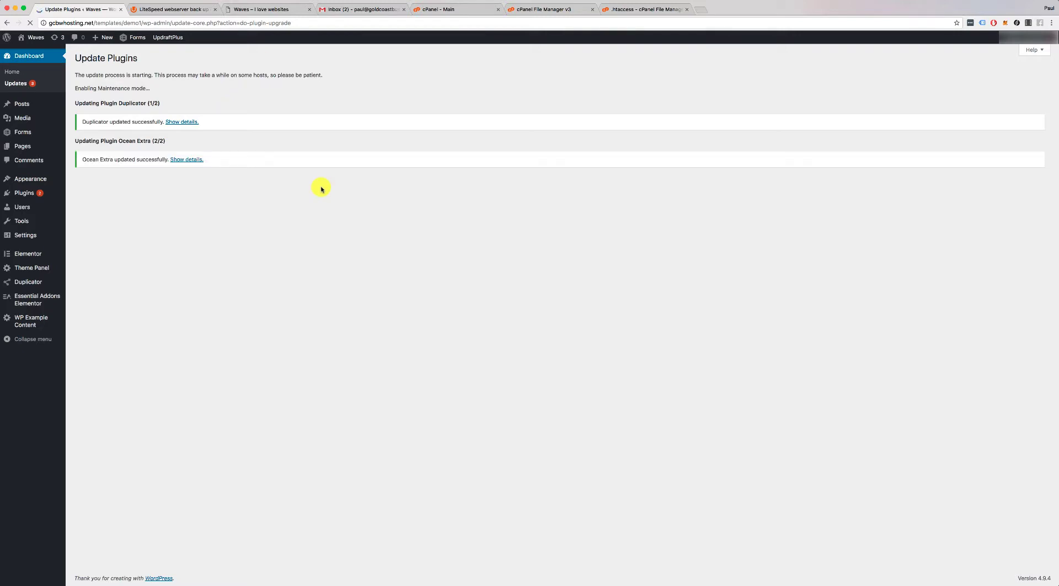
{"action": "left_click", "coordinate": [175, 204]}
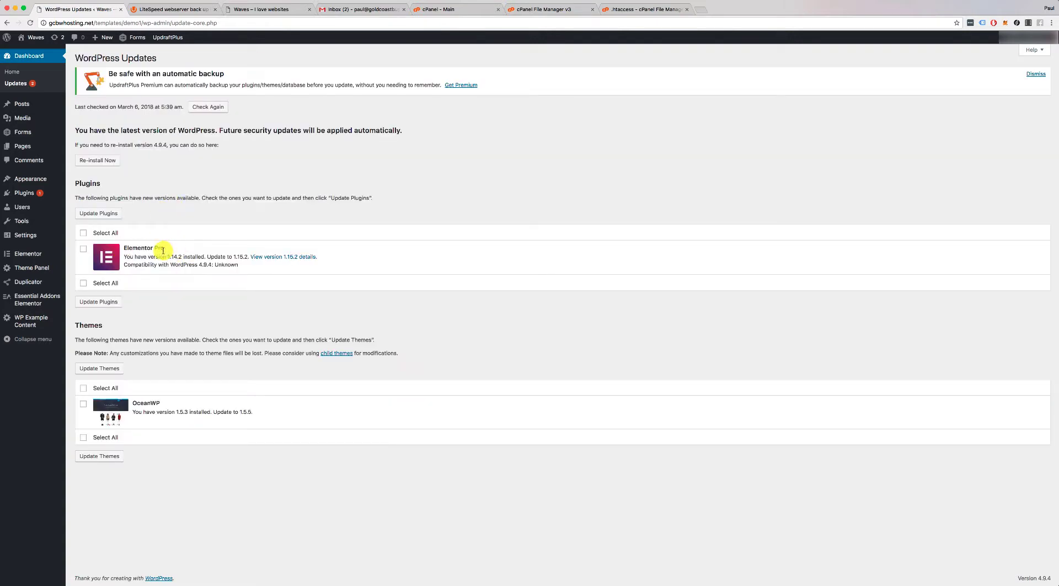
{"action": "left_click", "coordinate": [93, 213]}
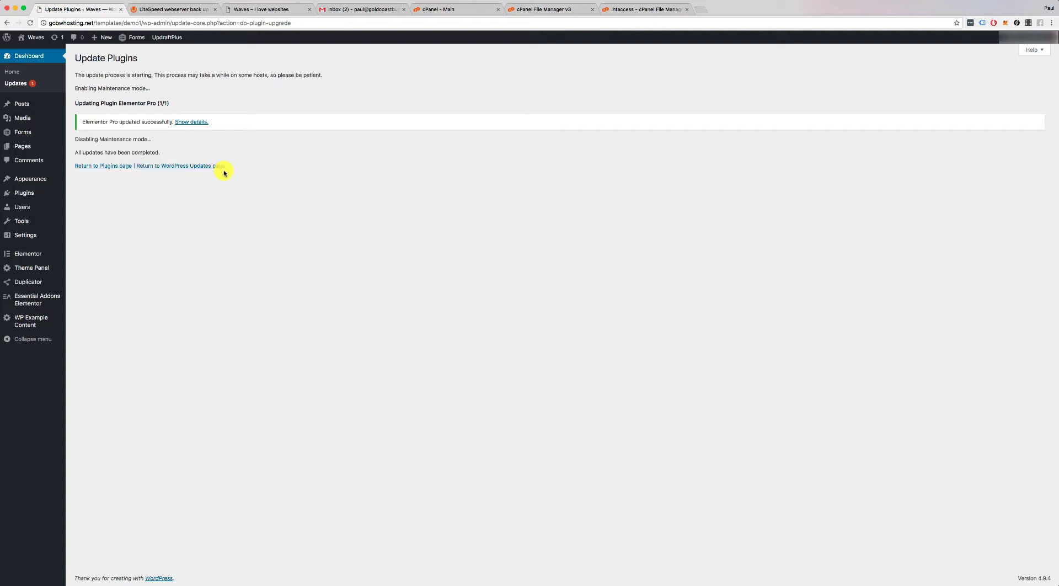
Return to the WordPress updates page, update the OceanWP theme and visit the Waves site's front end.
{"action": "left_click", "coordinate": [190, 166]}
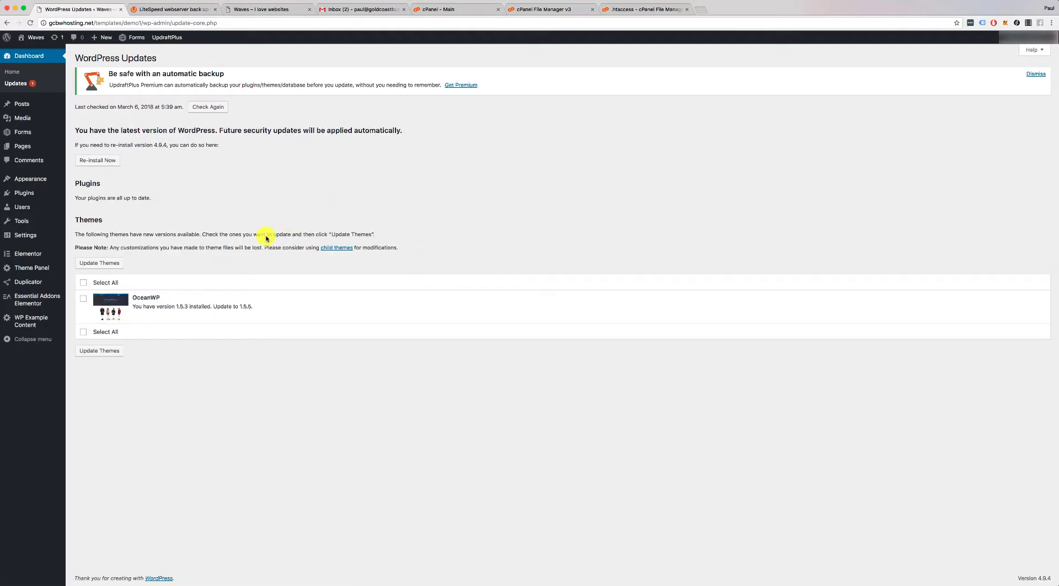
{"action": "left_click", "coordinate": [83, 283]}
{"action": "left_click", "coordinate": [95, 267]}
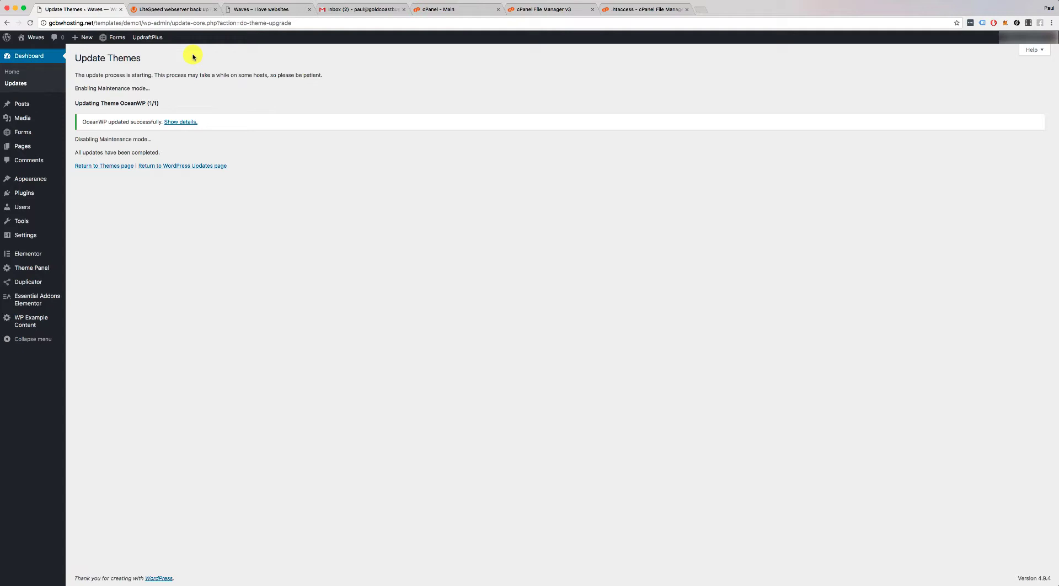
{"action": "left_click", "coordinate": [34, 42]}
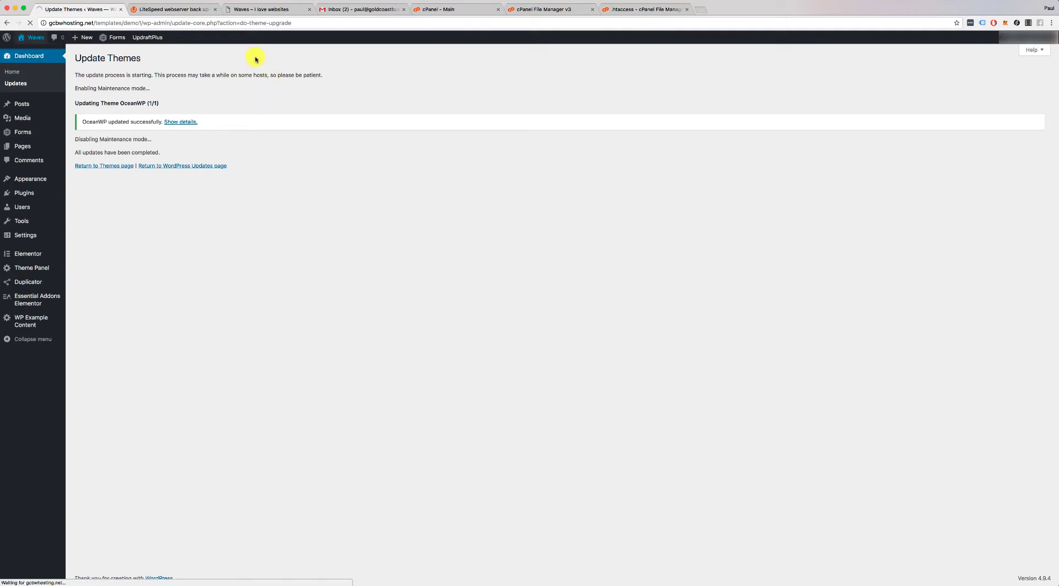